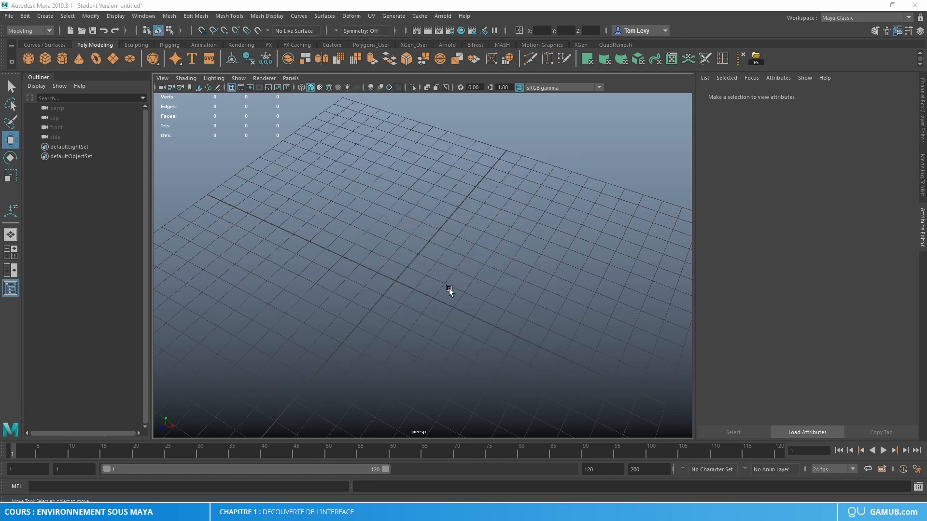
- Try the Rigging and Modeling - Standard workspaces, and return to the Maya Classic workspace
right_click_drag(439, 272, 397, 211, "alt")
left_click_drag(452, 287, 450, 237, "alt")
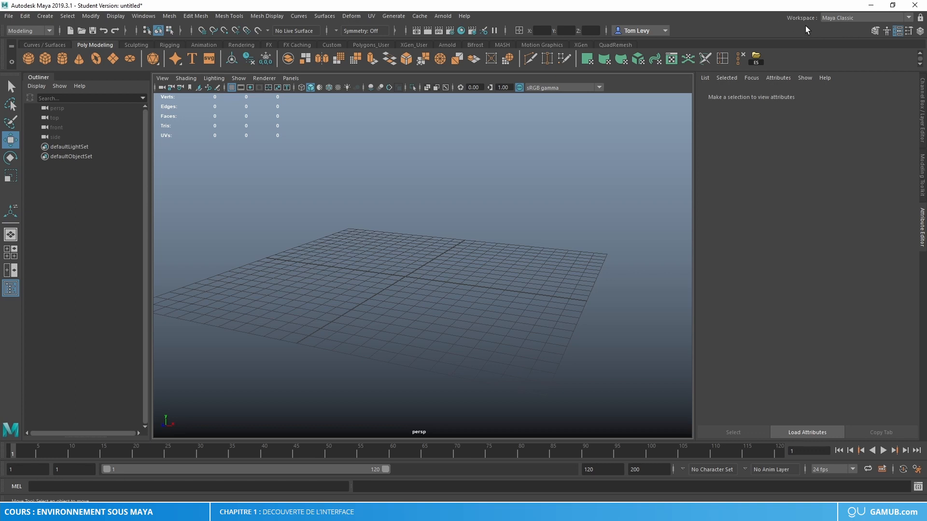
left_click(857, 19)
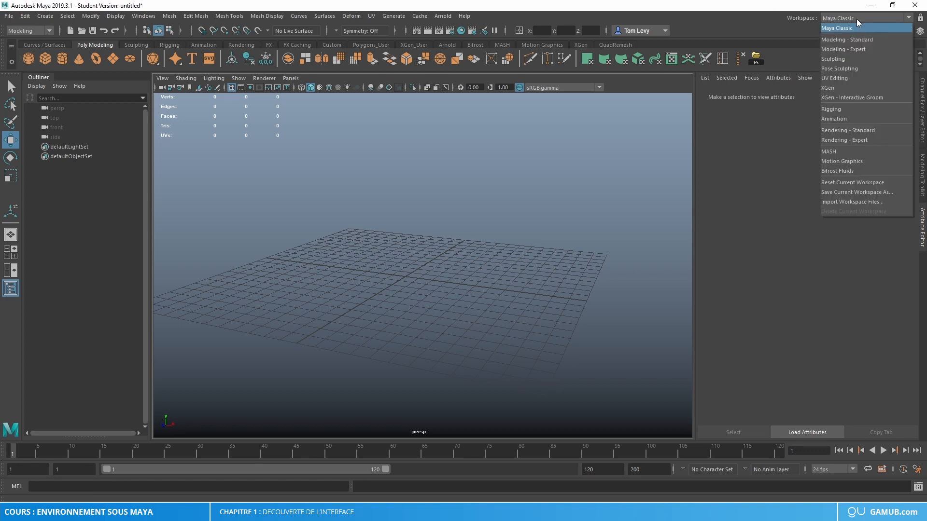
left_click(856, 108)
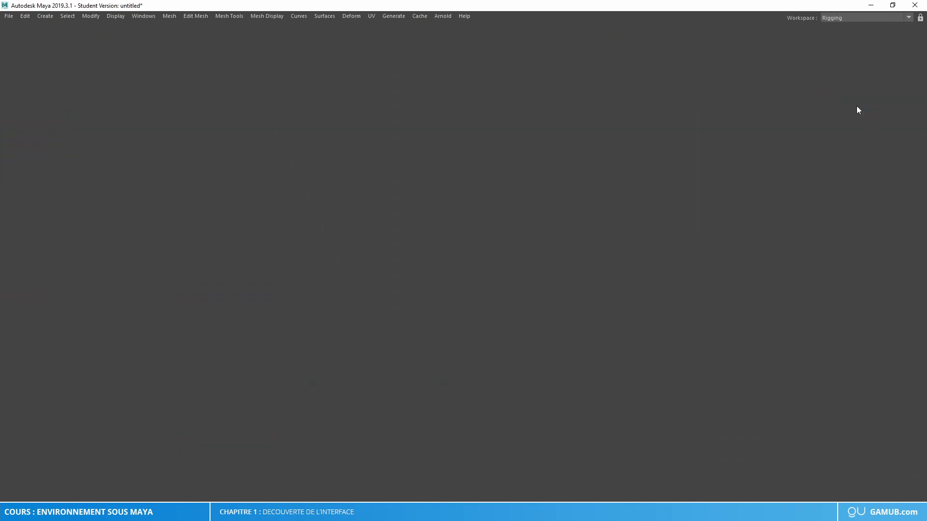
left_click(865, 19)
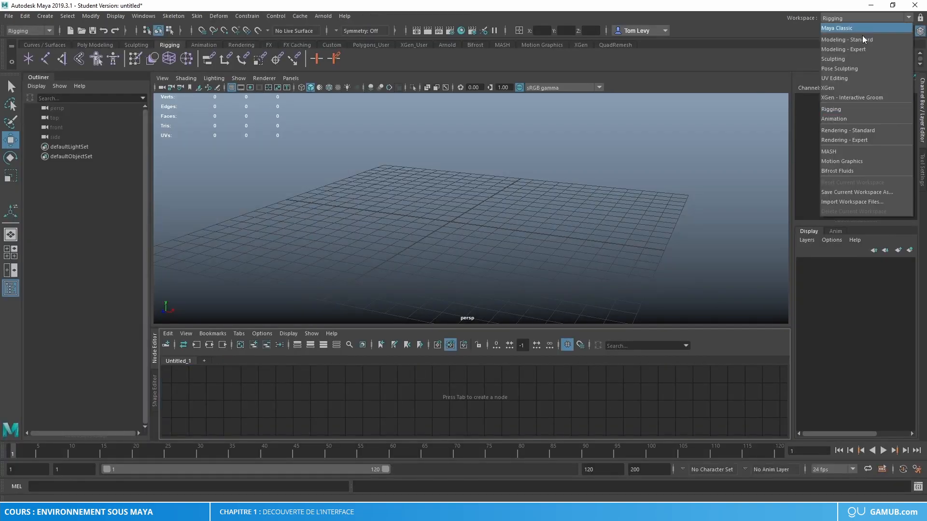
left_click(862, 37)
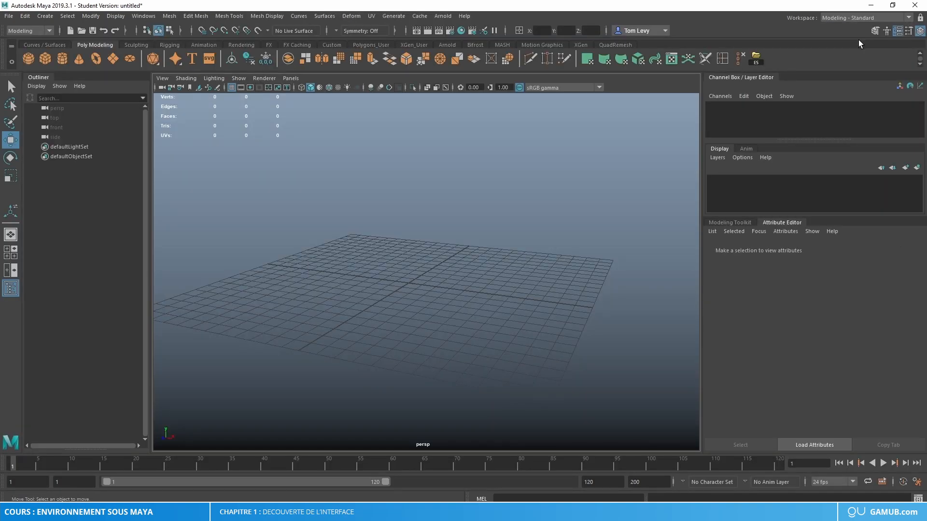
left_click(876, 19)
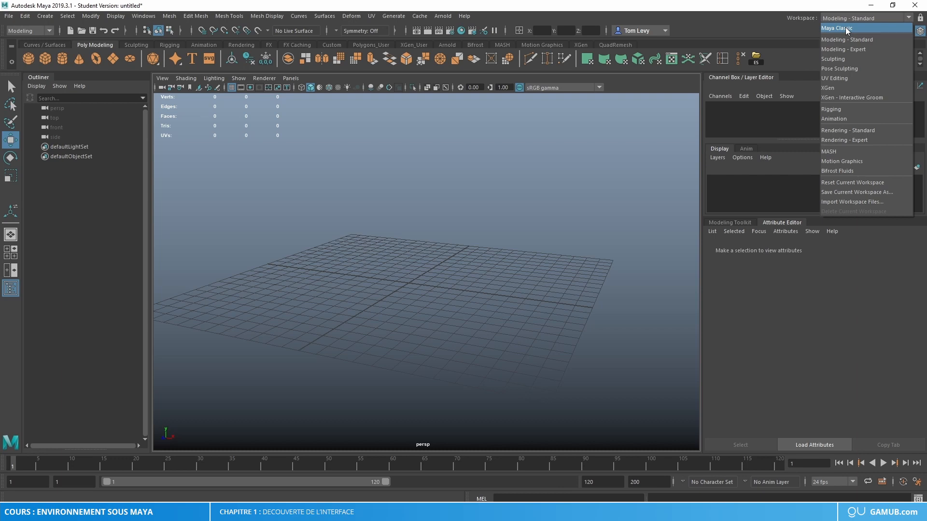
left_click(845, 27)
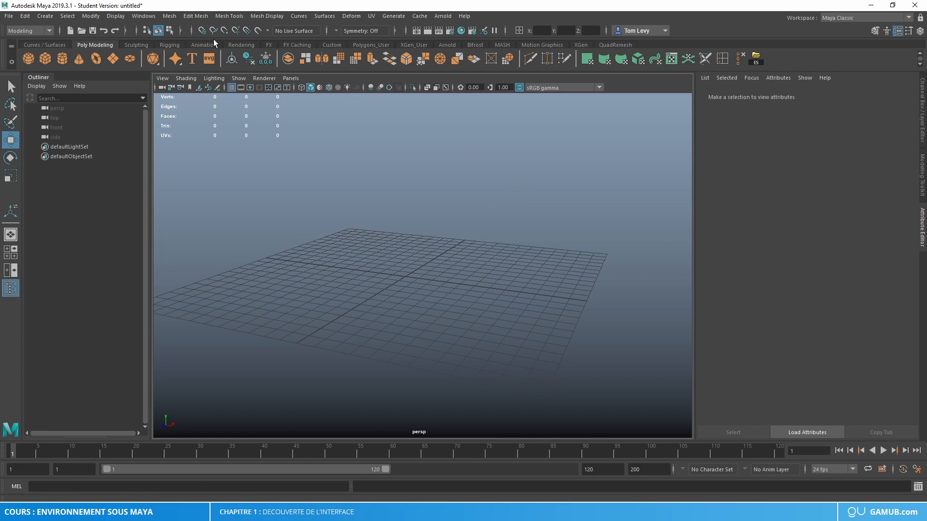
- Switch the menu set to Animation and back to Modeling
left_click(31, 30)
left_click(31, 32)
left_click(47, 32)
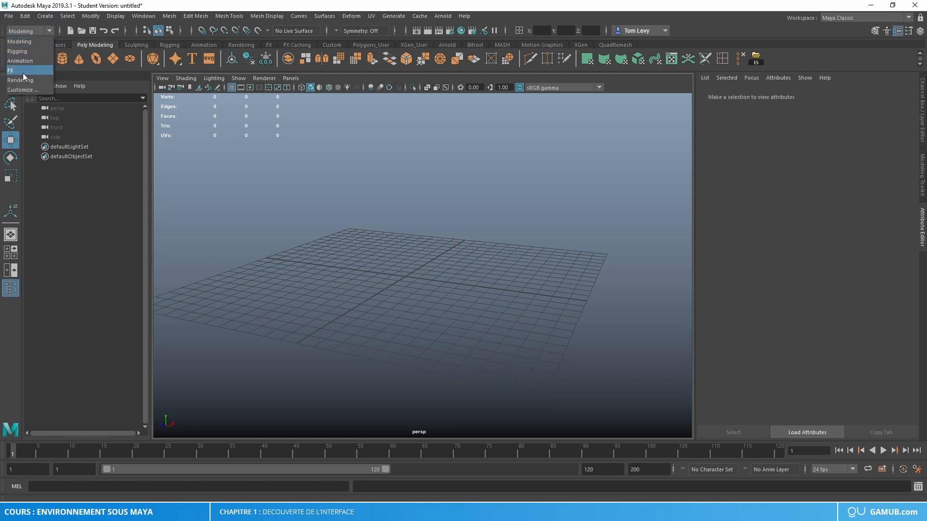
left_click(31, 61)
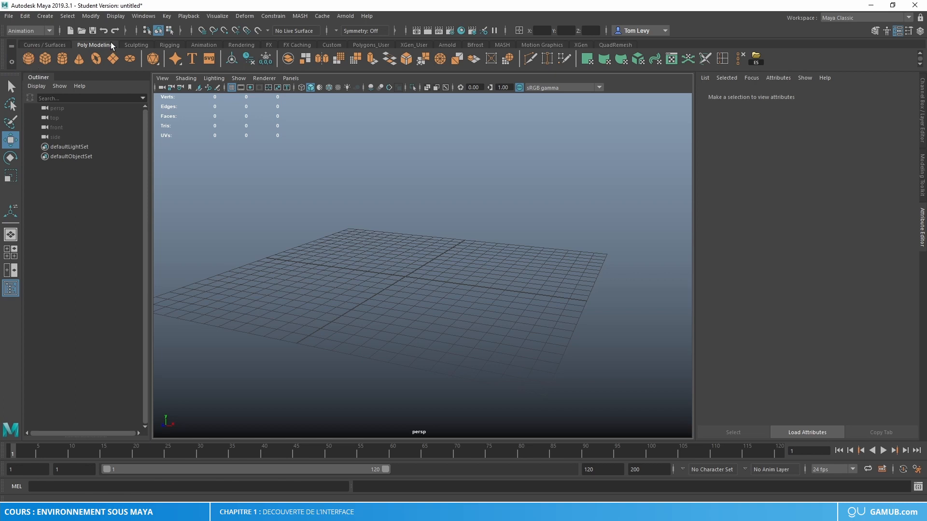
left_click(37, 33)
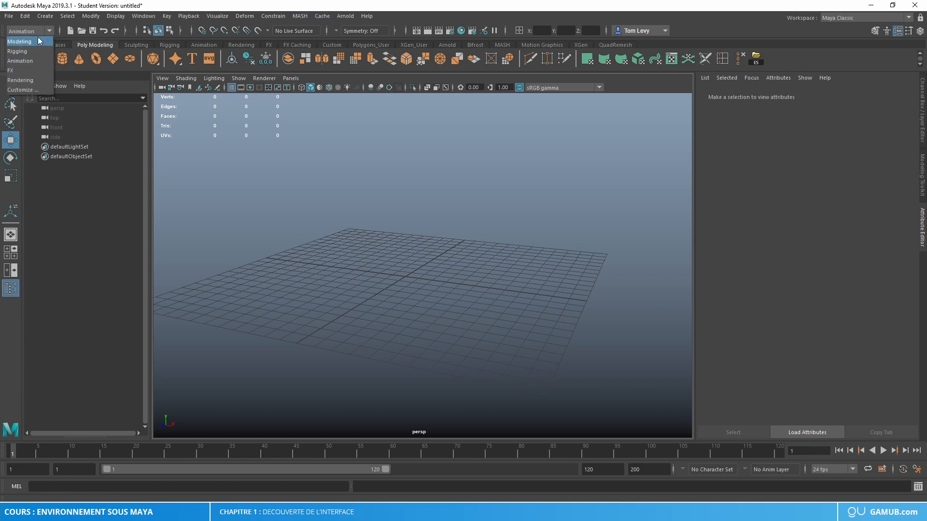
left_click(37, 41)
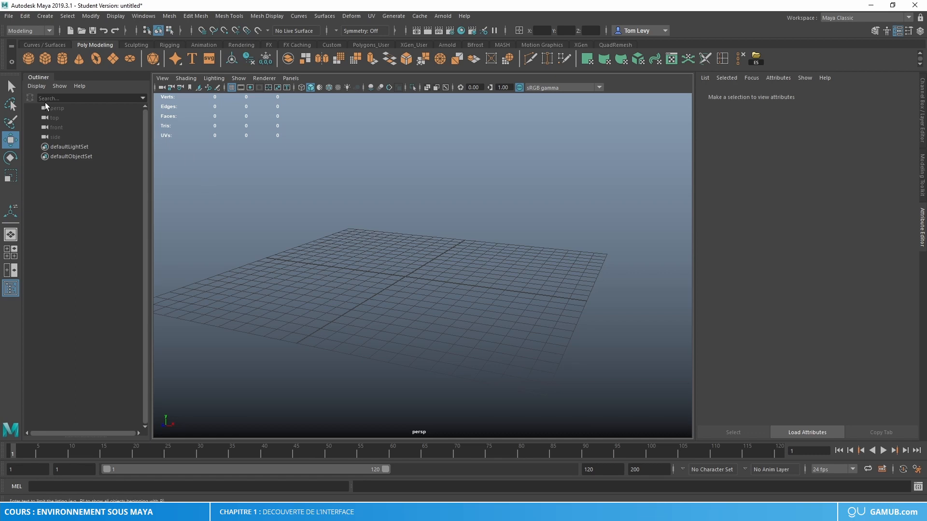
- Create a polygon cube from the polygon primitives and delete it
left_click(53, 18)
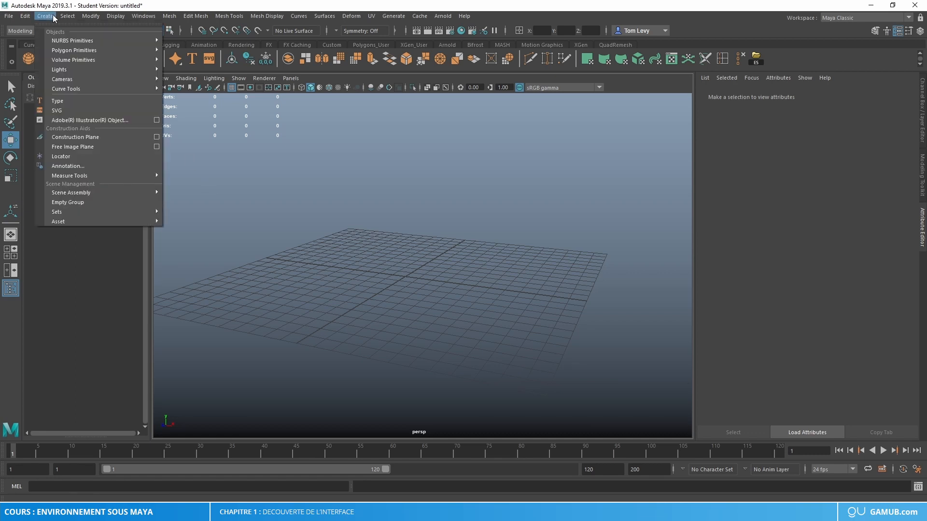
mouse_move(61, 51)
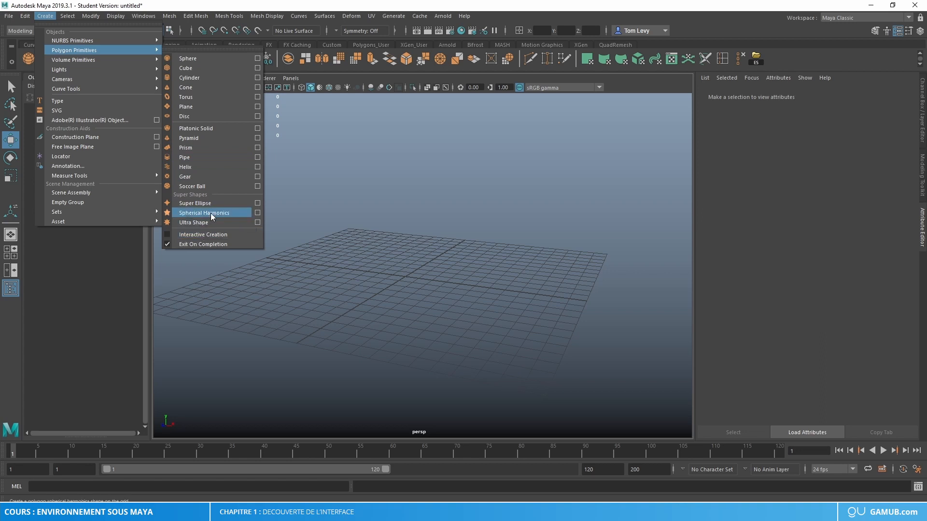
left_click(193, 68)
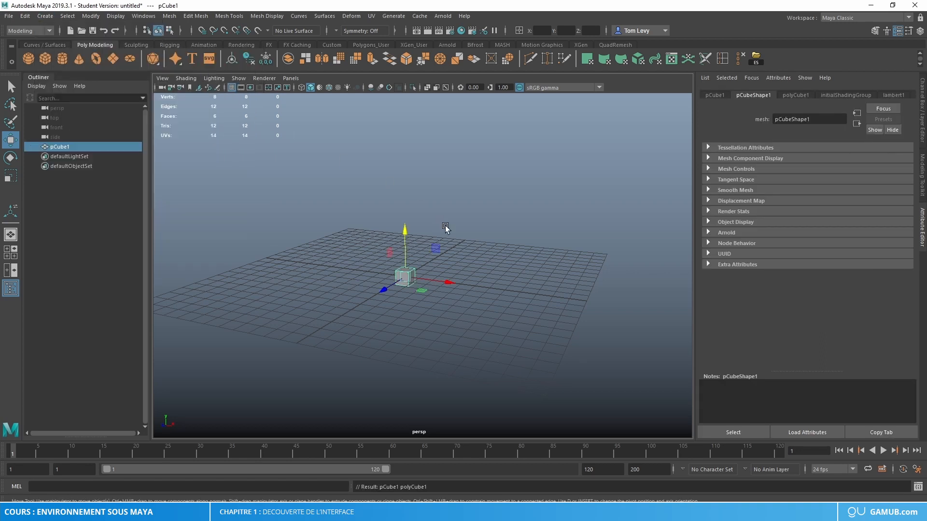
key("Delete")
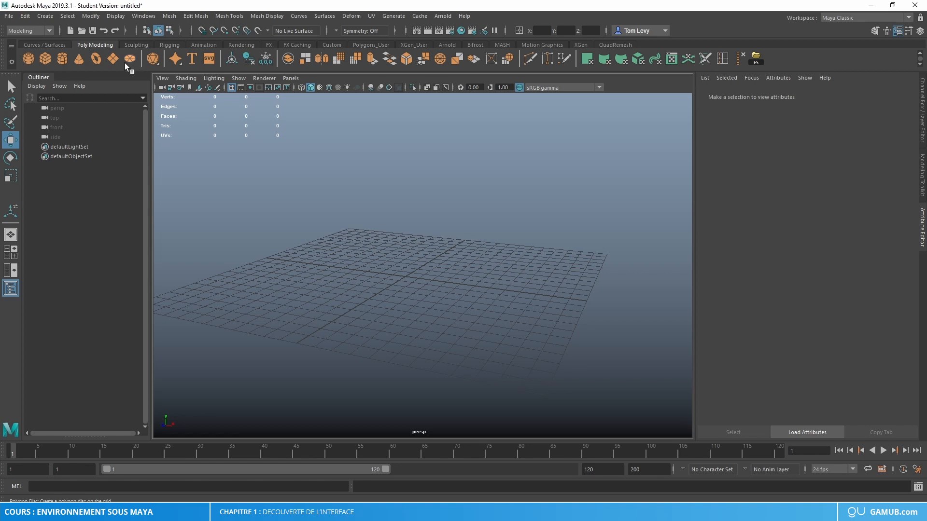
- Create a polygon cube at the origin and compare the Select tool with the Move tool on it
left_click(46, 58)
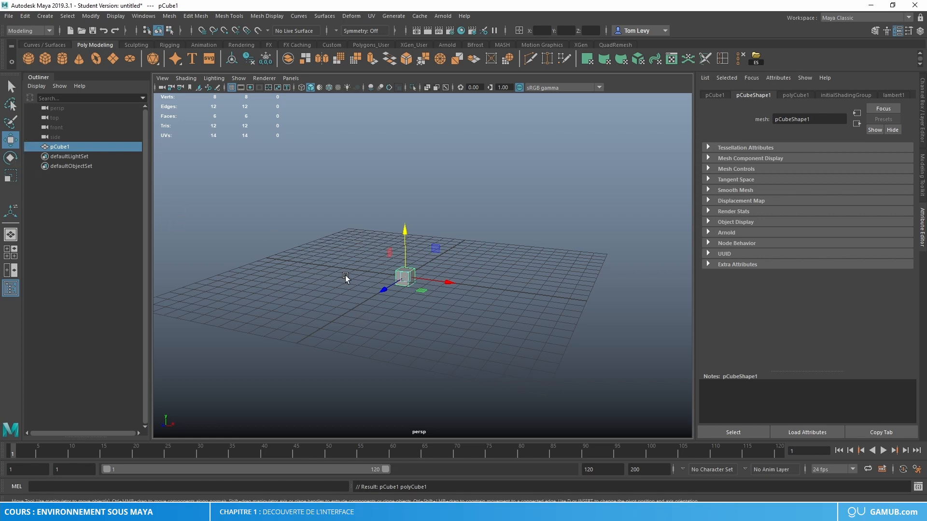
left_click(11, 87)
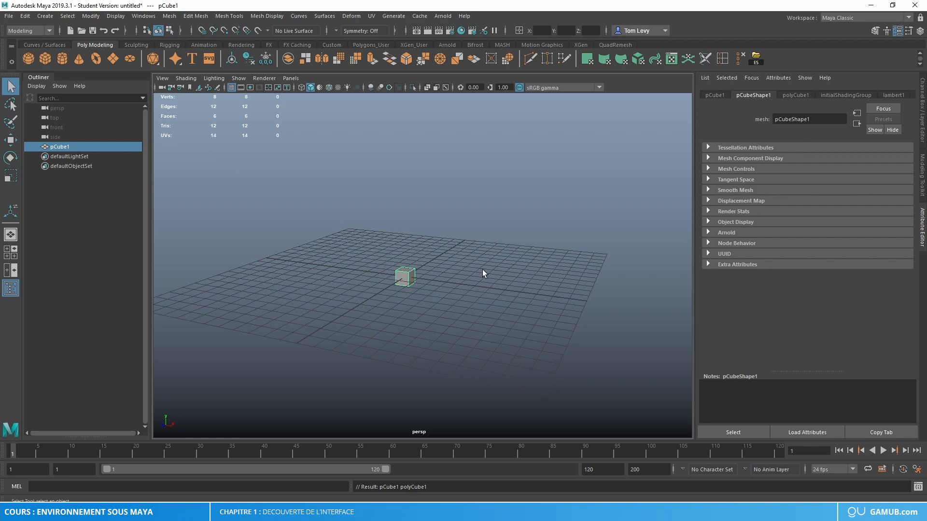
left_click_drag(452, 273, 434, 309, "alt")
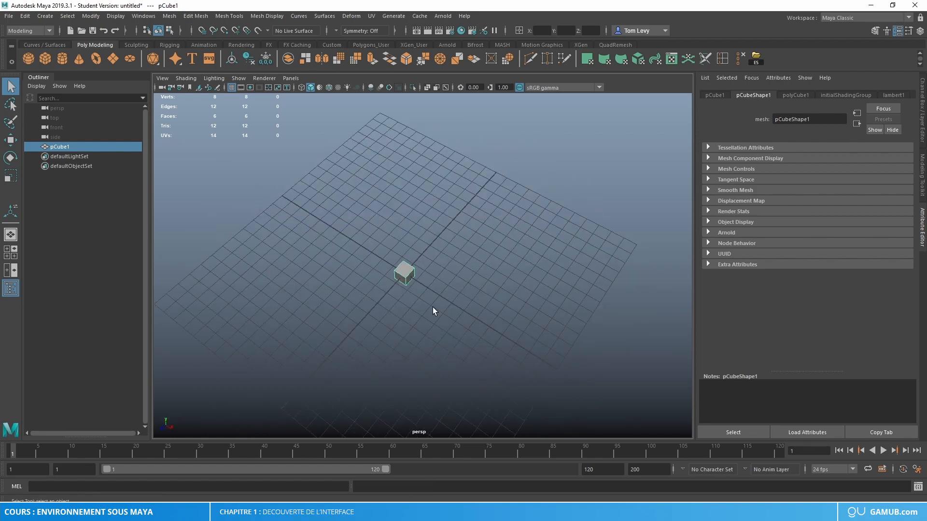
left_click_drag(357, 309, 399, 279, "alt")
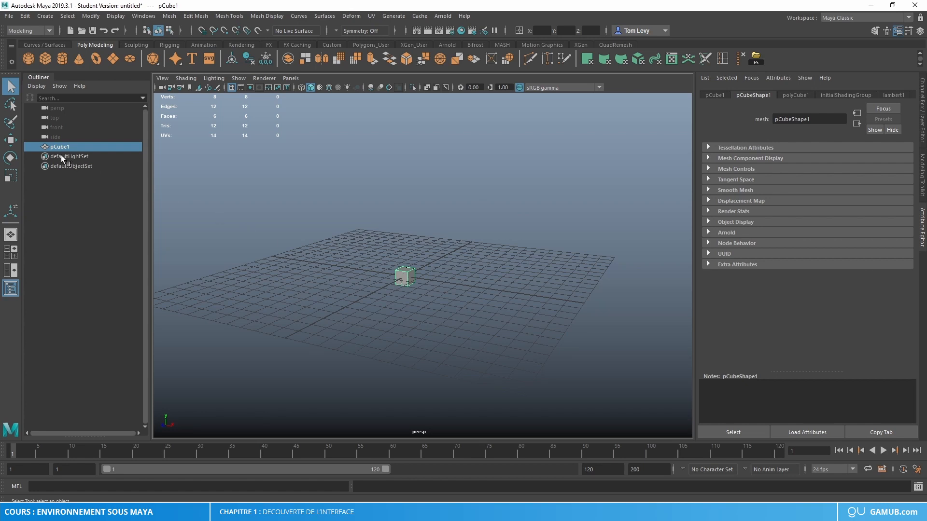
key("w")
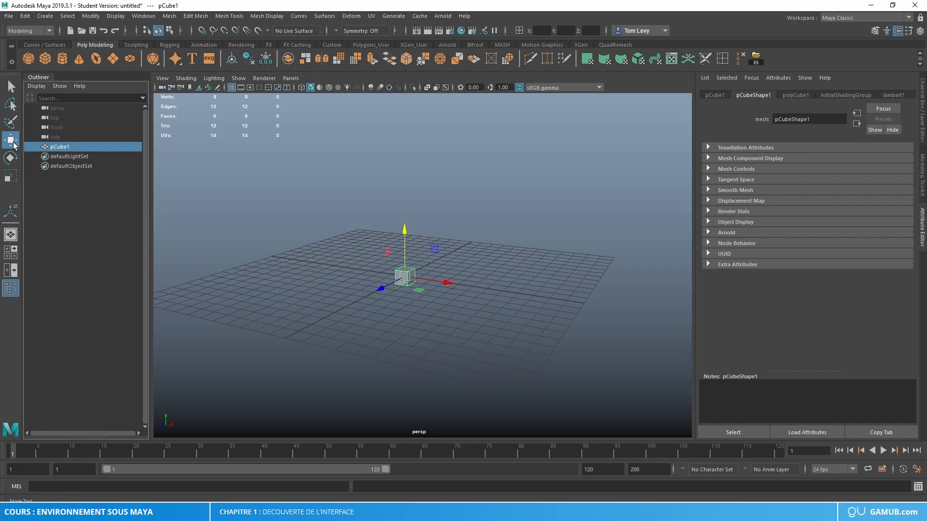
left_click(11, 86)
left_click(10, 141)
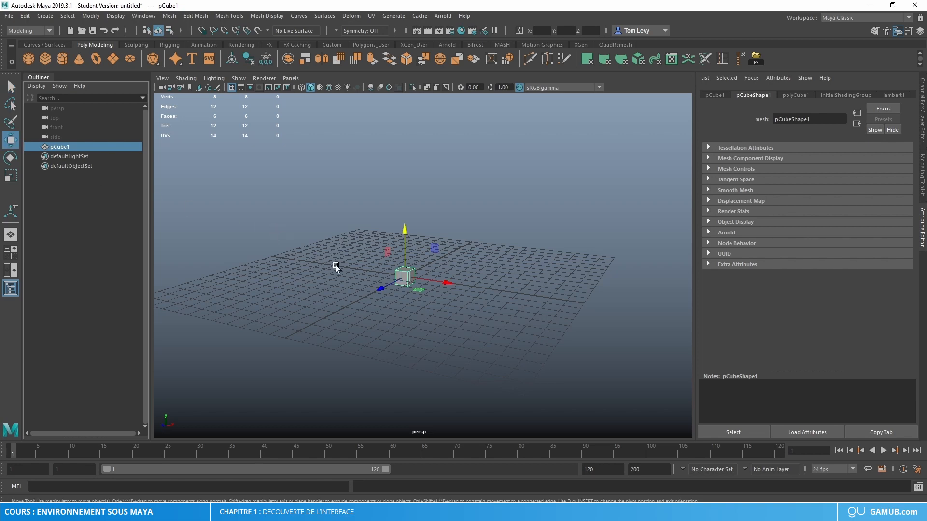
- Move the cube along the Z, X and Y axes one at a time, and undo these moves
left_click_drag(453, 346, 423, 346, "alt")
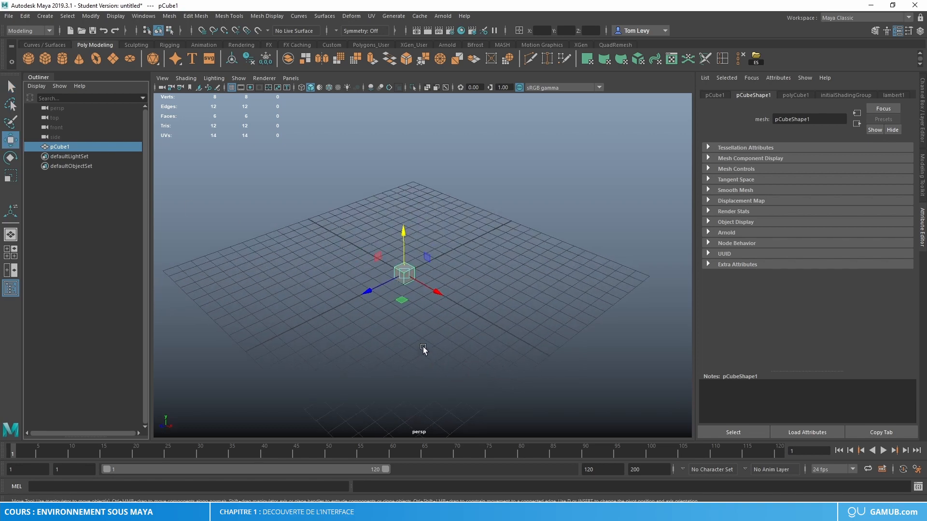
middle_click_drag(368, 291, 427, 276)
left_click_drag(426, 277, 437, 271)
left_click_drag(493, 264, 583, 296)
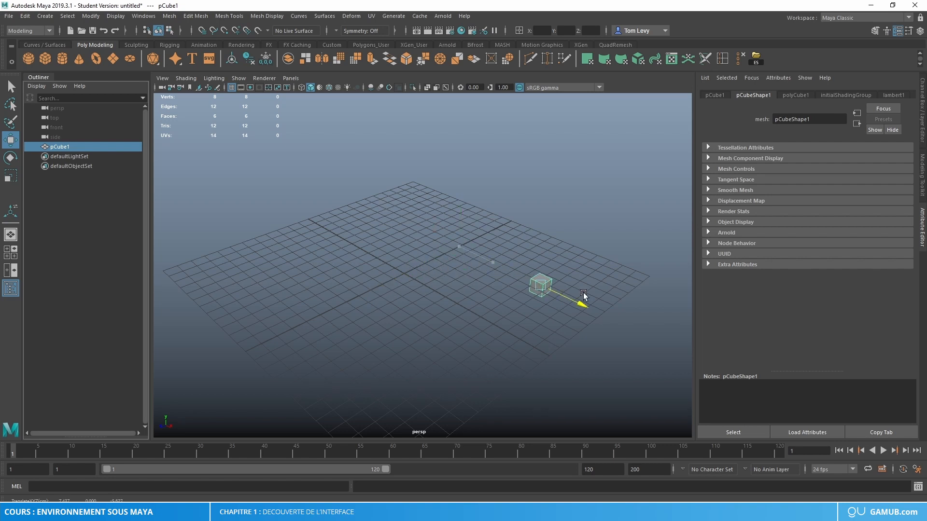
left_click_drag(542, 260, 541, 277)
key("ctrl+z")
key("ctrl+z")
key("ctrl+z")
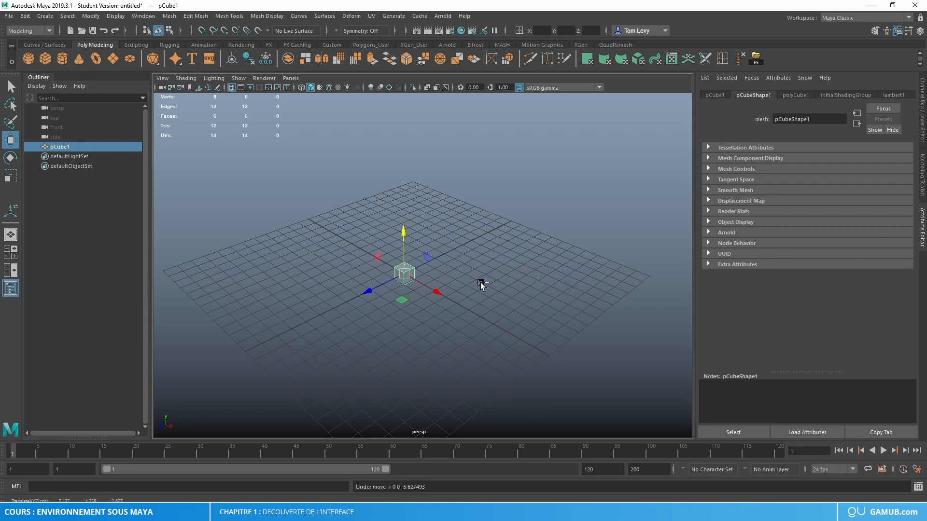
- Try moving the cube in the XZ plane, in the YZ plane and freely, undoing each move
left_click_drag(397, 300, 526, 306)
key("ctrl+z")
left_click_drag(379, 258, 333, 246)
key("ctrl+z")
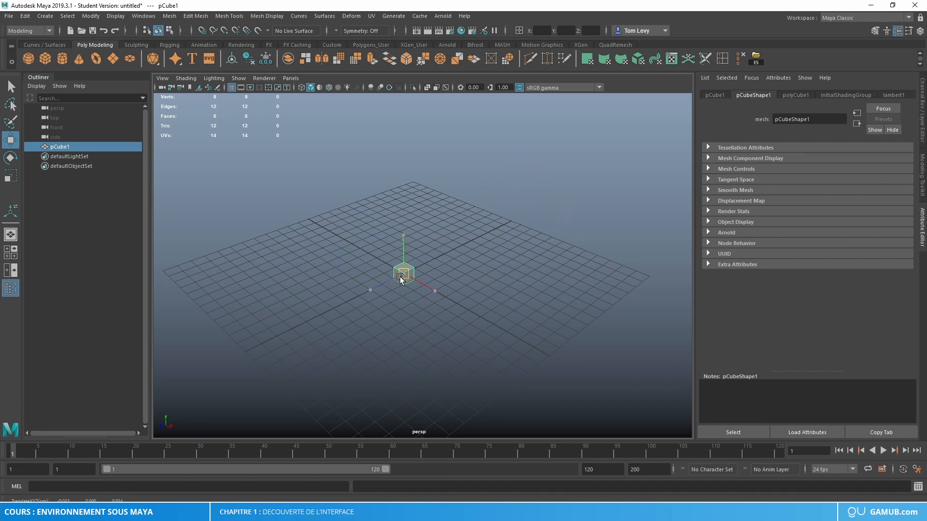
left_click_drag(404, 273, 385, 283)
key("ctrl+z")
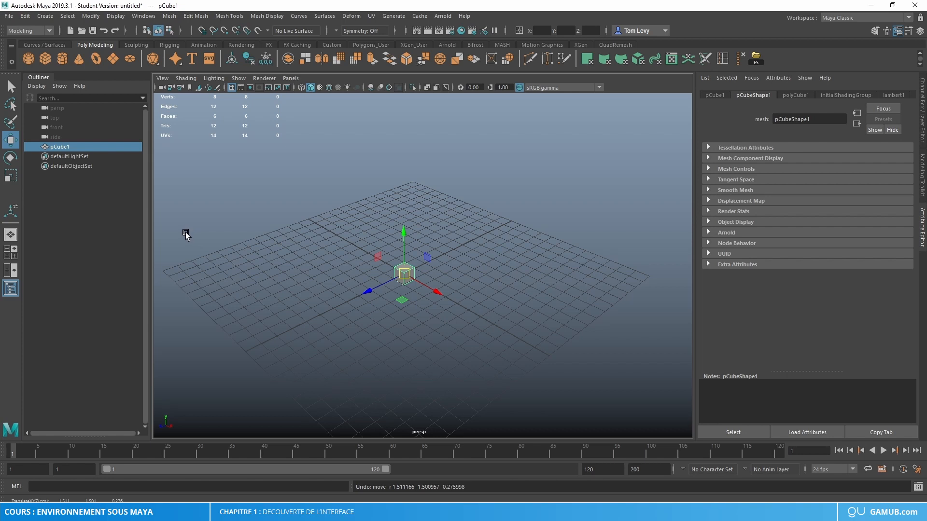
- Rotate the cube freely with the Rotate tool and undo the rotation
left_click(11, 158)
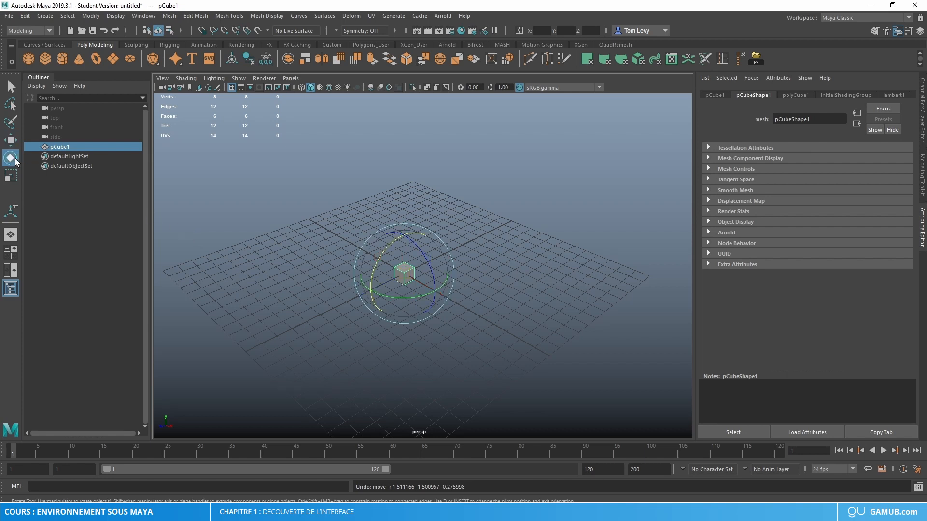
left_click(11, 140)
key("e")
left_click_drag(400, 287, 482, 327)
key("ctrl+z")
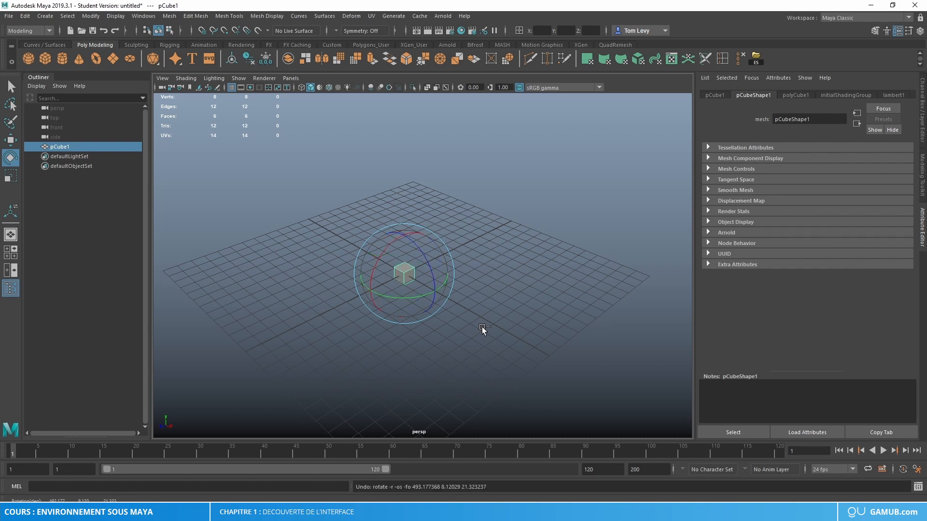
- Scale the cube up uniformly, undo the scaling, and switch between the Rotate and Scale tools
left_click(16, 180)
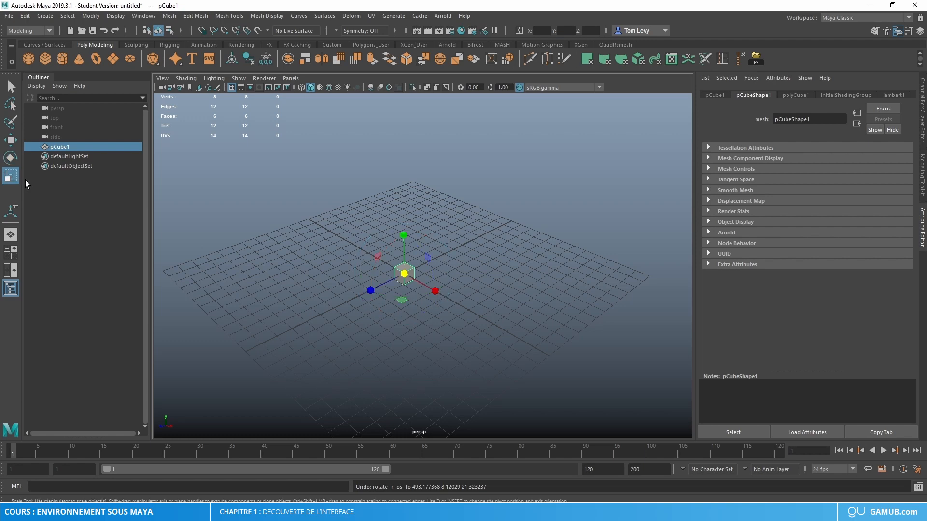
left_click_drag(404, 273, 613, 243)
key("ctrl+z")
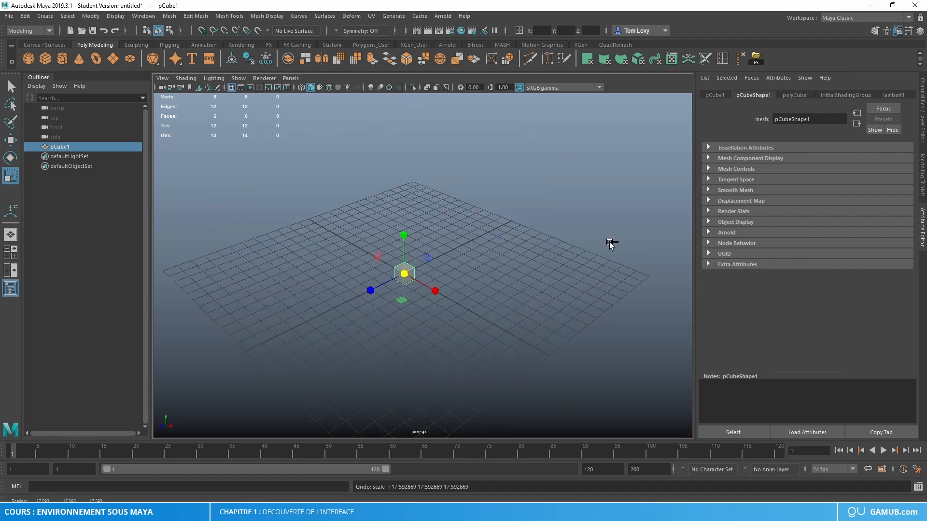
key("e")
key("r")
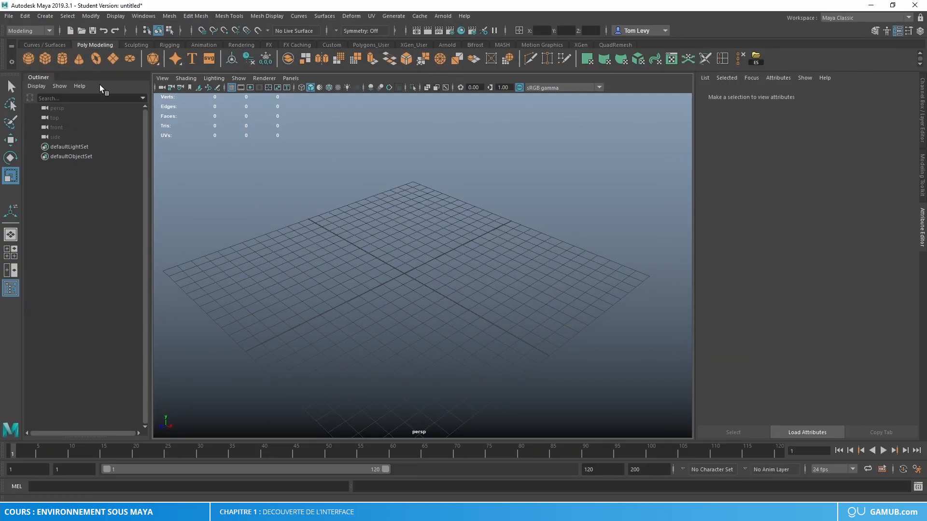
- Create a new polygon cube at the origin and show the viewport through the top camera
left_click(42, 57)
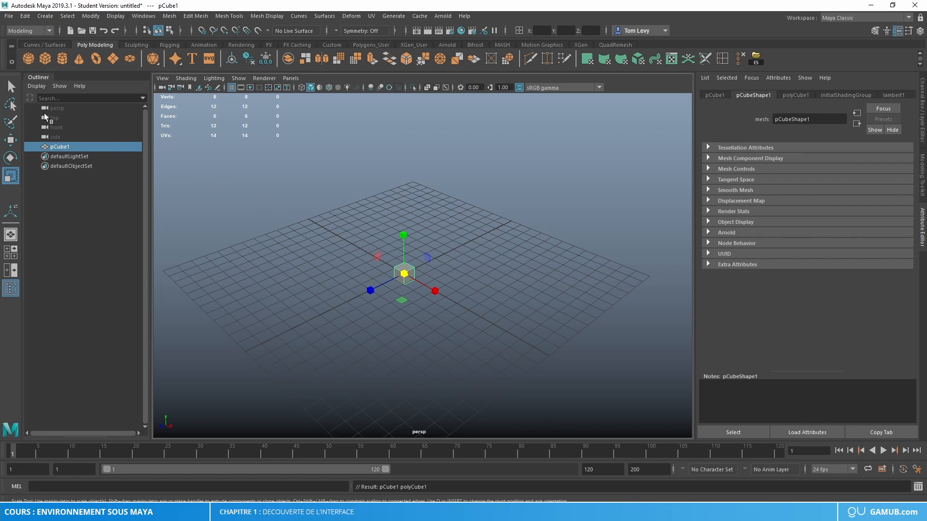
mouse_move(62, 110)
left_mouse_down()
mouse_move(213, 149)
mouse_move(63, 109)
left_mouse_up()
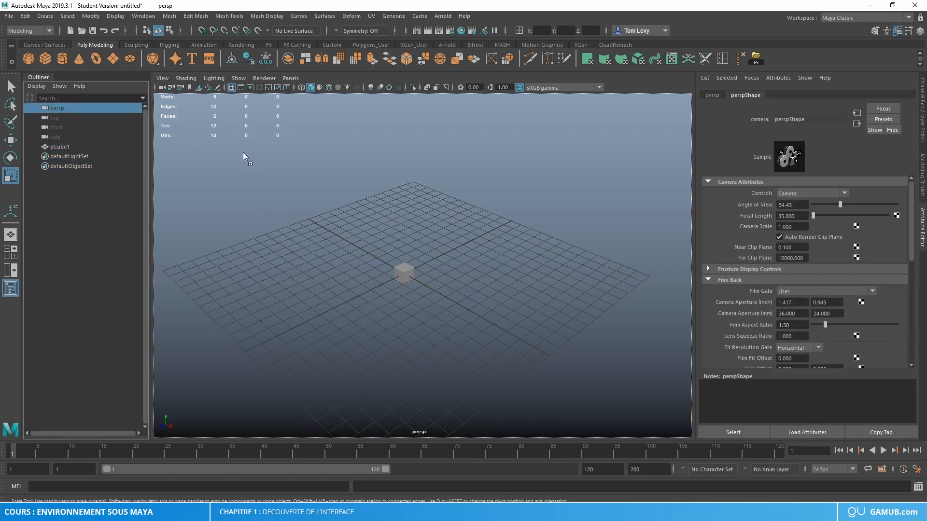
left_click(54, 118)
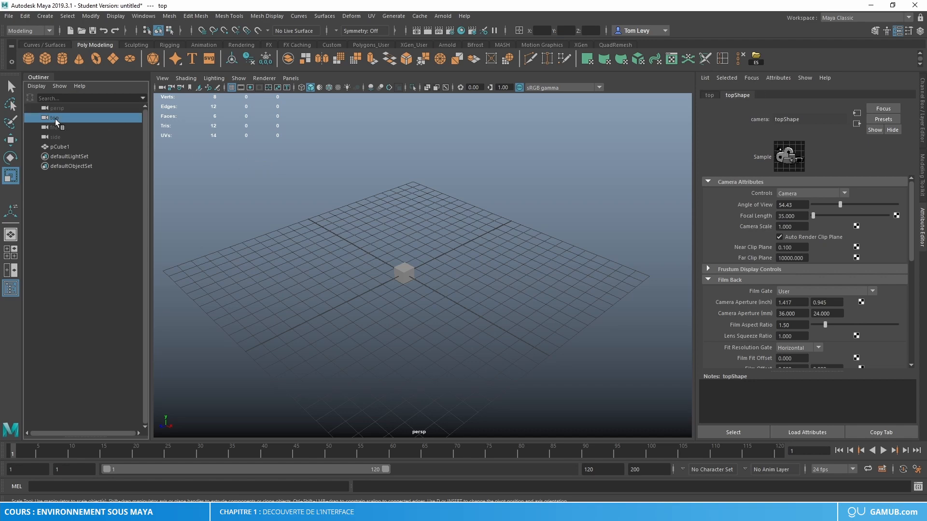
middle_click_drag(57, 120, 227, 144)
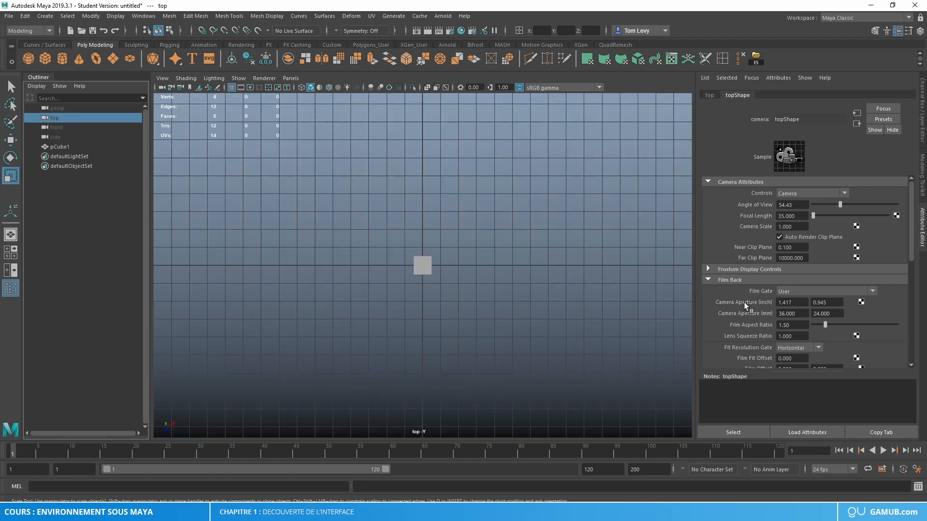
- Show the viewport through the perspective camera and bring up the hotbox's camera view choices
middle_click_drag(58, 108, 390, 193)
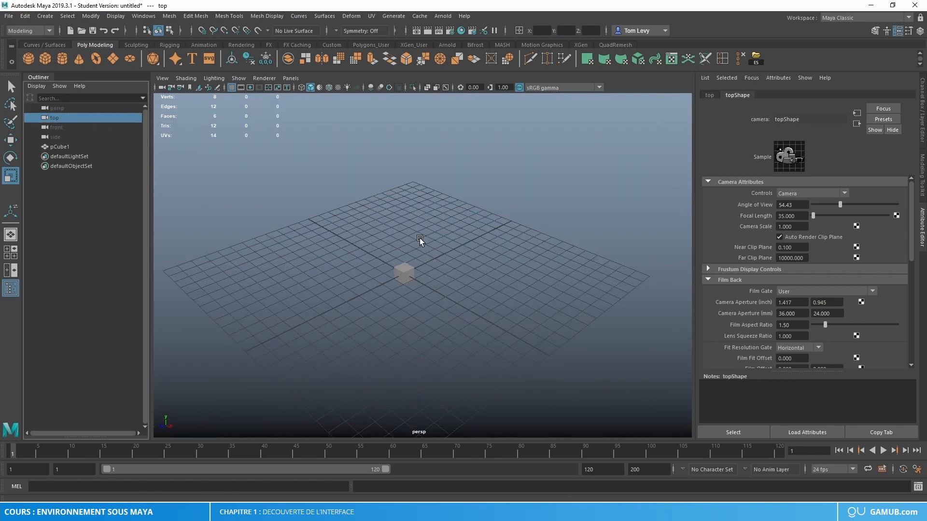
key("space")
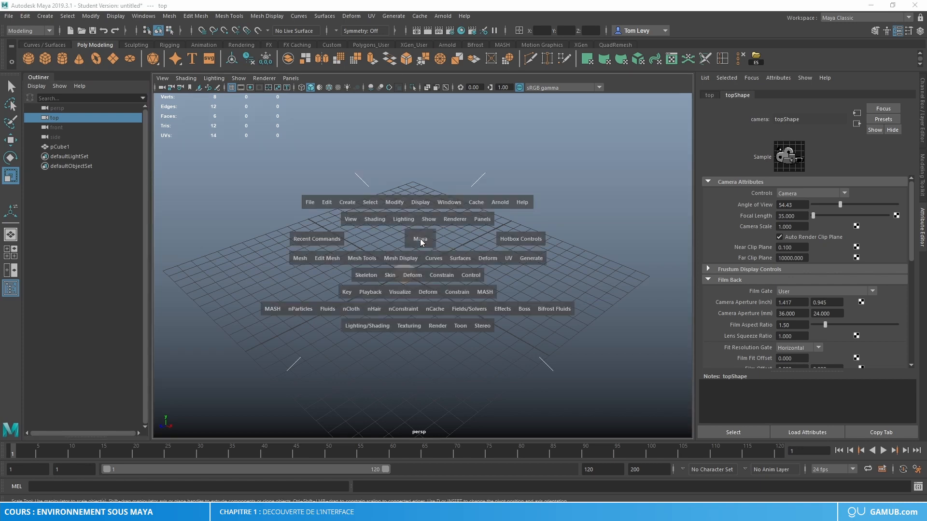
left_click(419, 238)
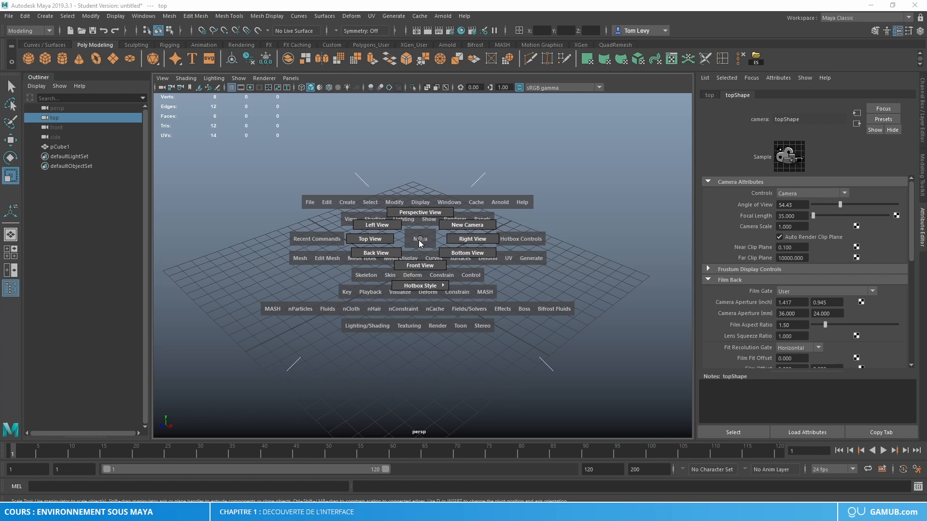
mouse_move(420, 240)
left_mouse_down()
mouse_move(403, 234)
mouse_move(416, 262)
mouse_move(459, 266)
mouse_move(369, 261)
mouse_move(469, 261)
mouse_move(425, 267)
mouse_move(472, 245)
mouse_move(380, 226)
mouse_move(358, 241)
mouse_move(471, 239)
mouse_move(427, 212)
mouse_move(461, 229)
mouse_move(420, 215)
mouse_move(420, 241)
left_mouse_up()
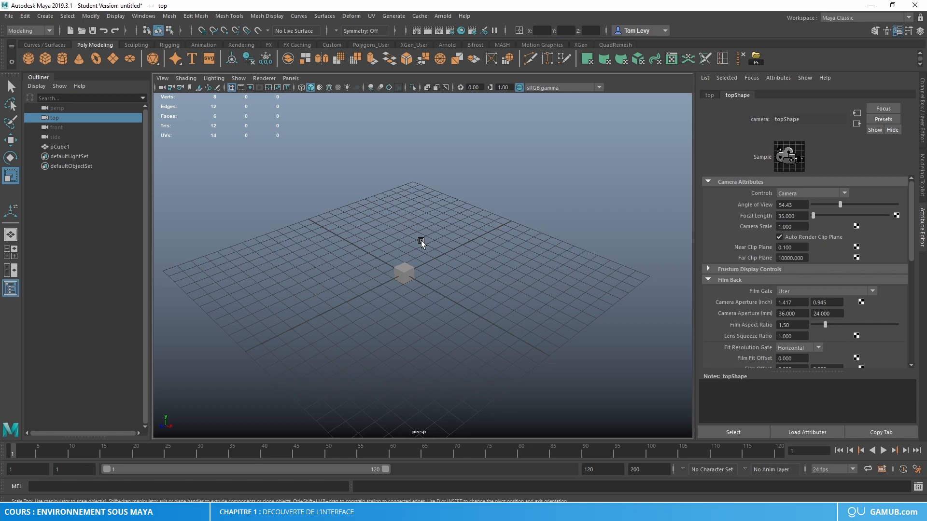
- Switch to the four-view layout, maximize the front view, and return through the four views to a maximized perspective view
key("space")
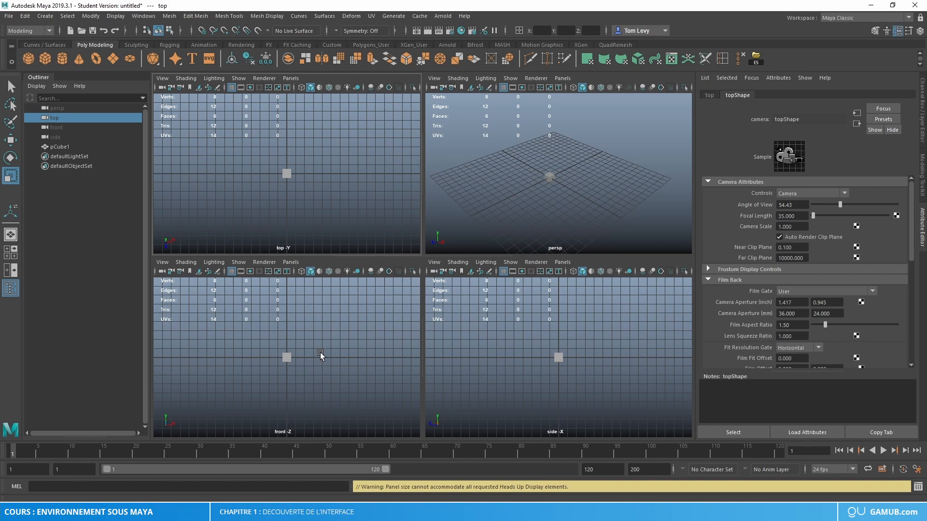
key("space")
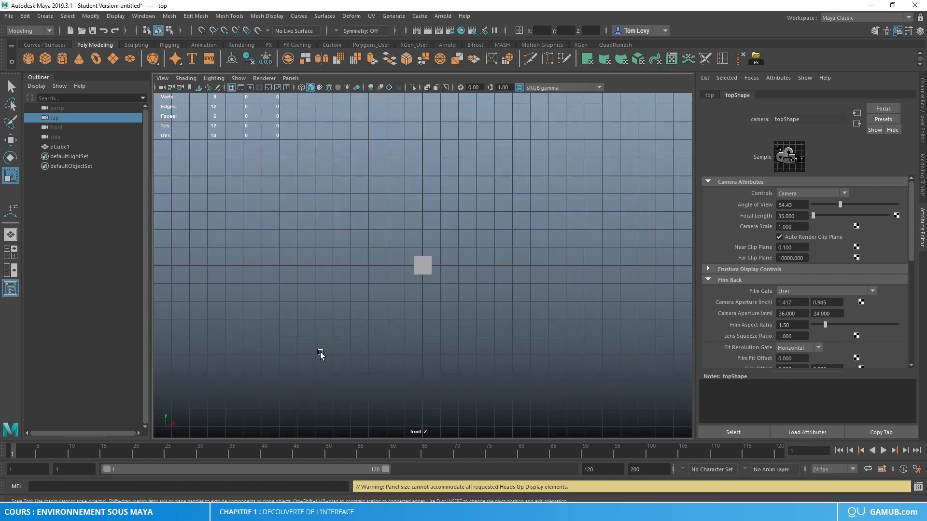
key("space")
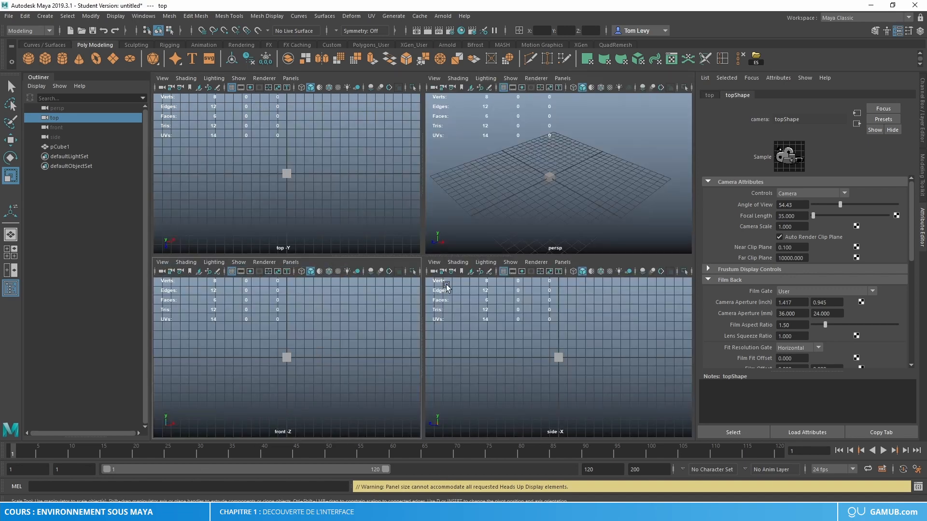
key("space")
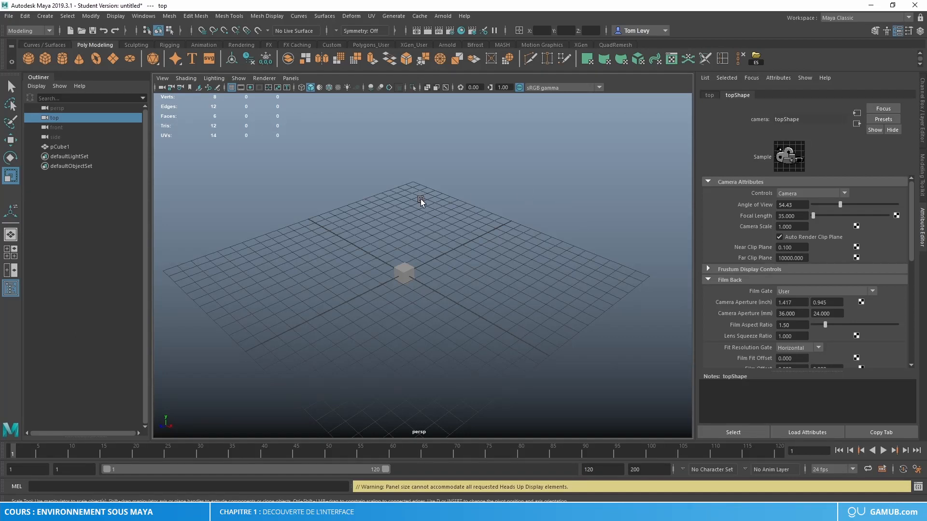
- Try deleting the cube by selecting it in the Outliner, and undo the deletion
left_click(86, 200)
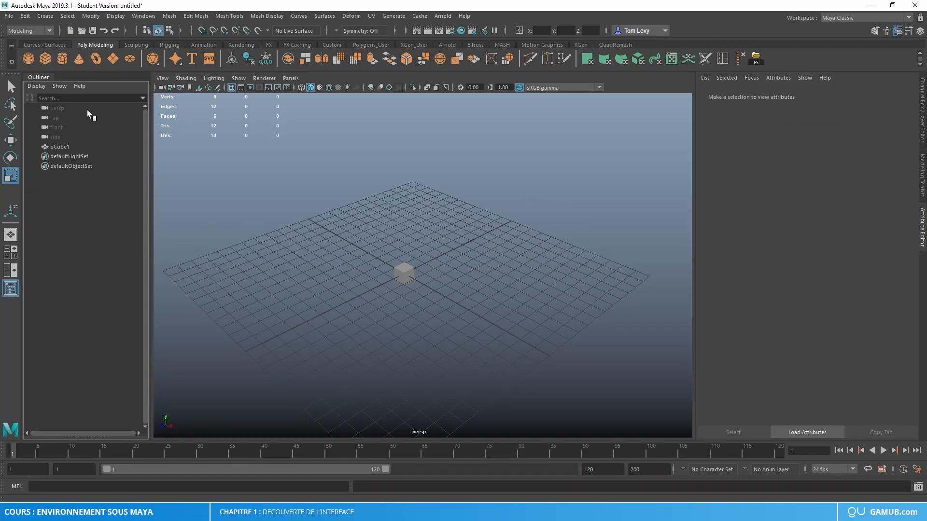
left_click(82, 148)
key("Delete")
key("ctrl+z")
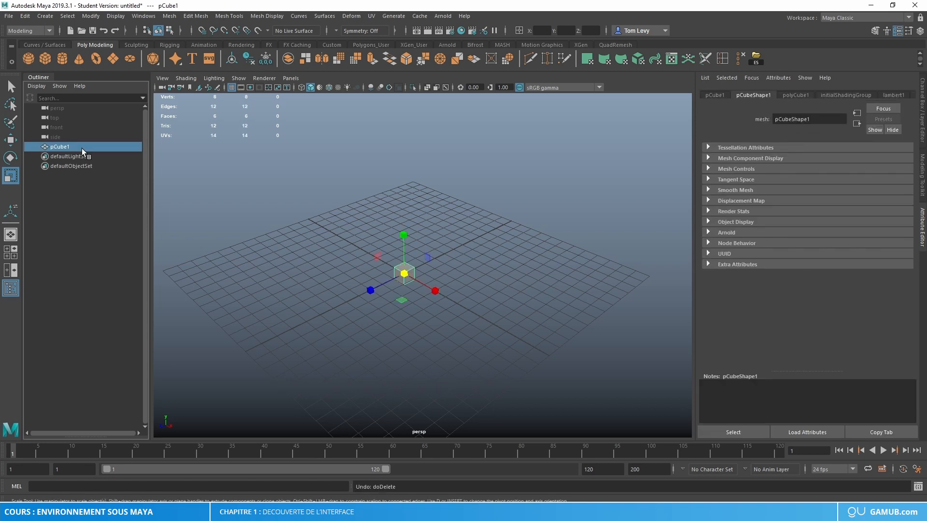
- Try duplicating the cube and undo the duplicate, and delete the original cube from the scene
right_click(83, 151)
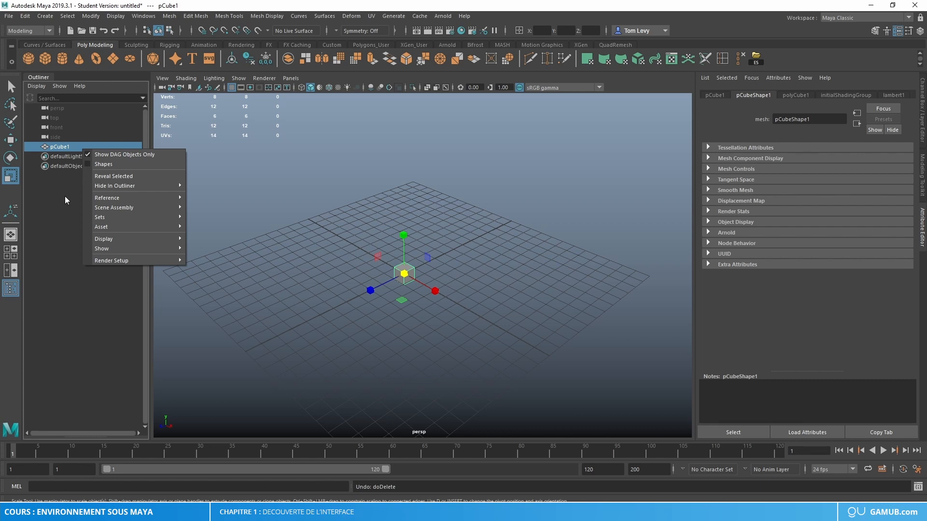
left_click(64, 196)
left_click(80, 149)
key("ctrl+d")
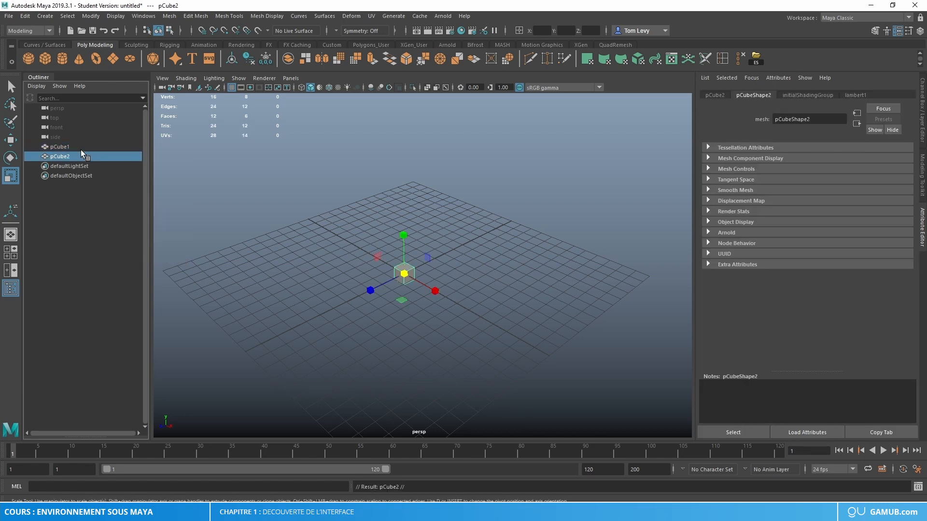
key("ctrl+z")
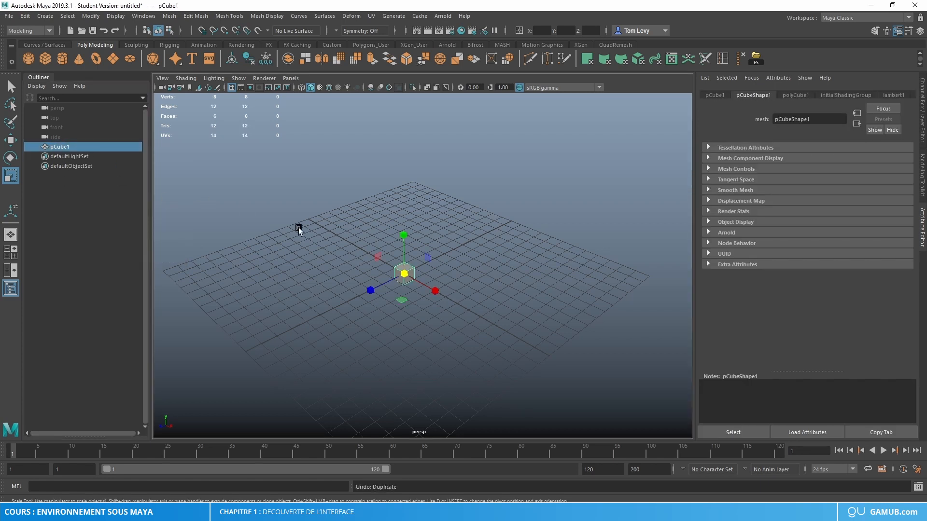
key("Delete")
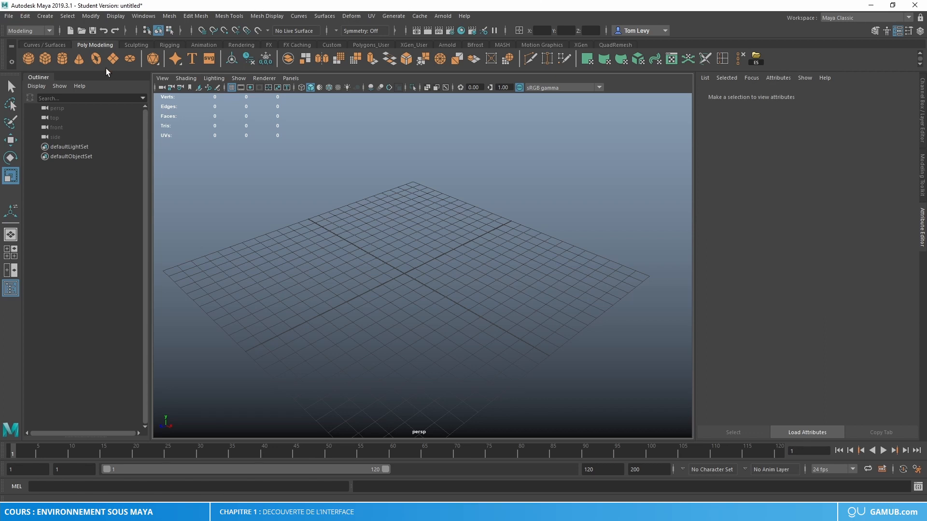
- Look through the Rigging, Rendering, FX Caching and Curves / Surfaces shelves and return to the Poly Modeling shelf
left_click(164, 44)
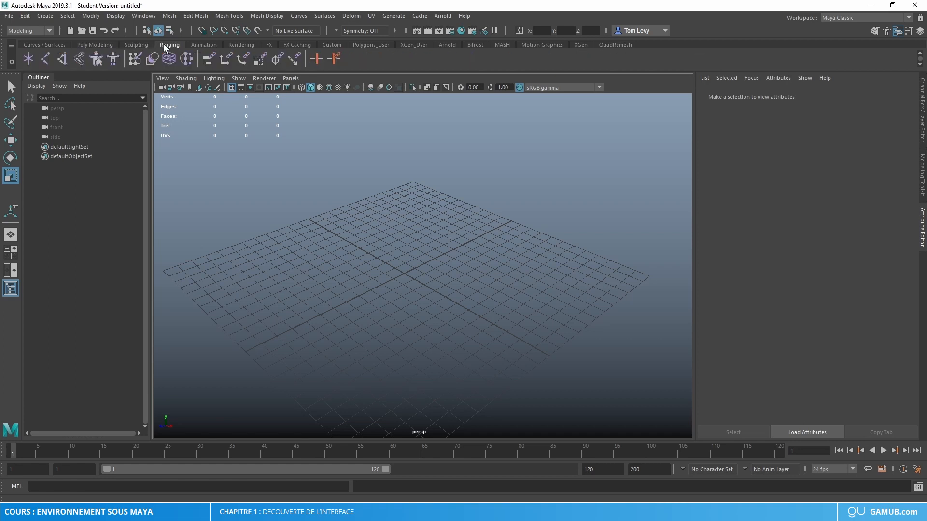
left_click(241, 45)
left_click(285, 44)
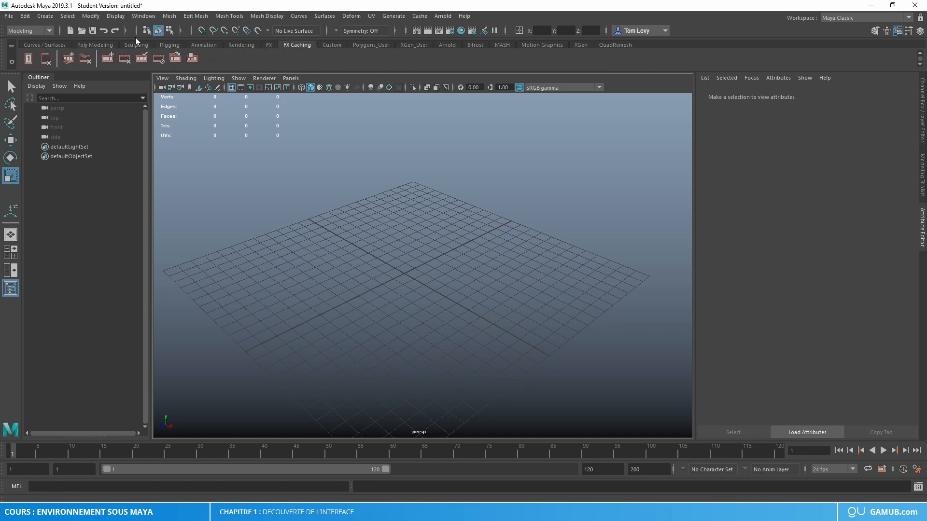
left_click(93, 44)
left_click(42, 45)
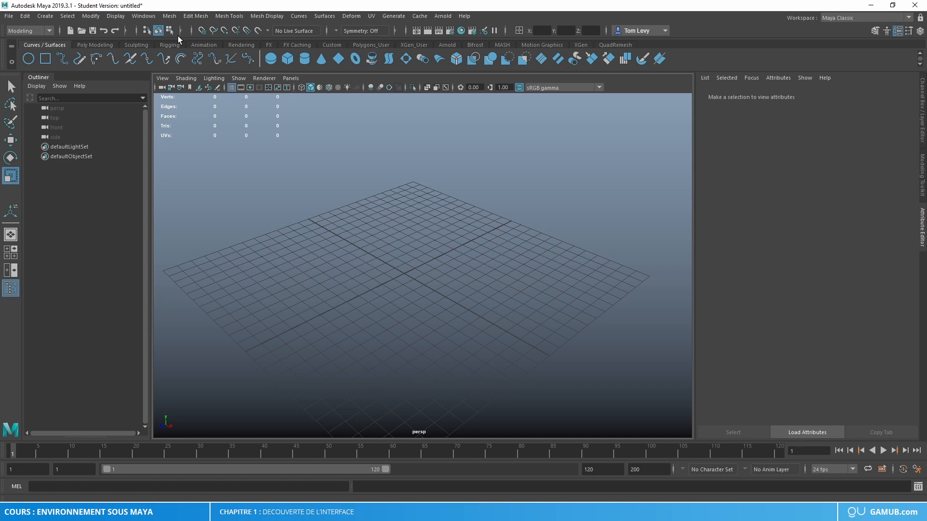
left_click(99, 45)
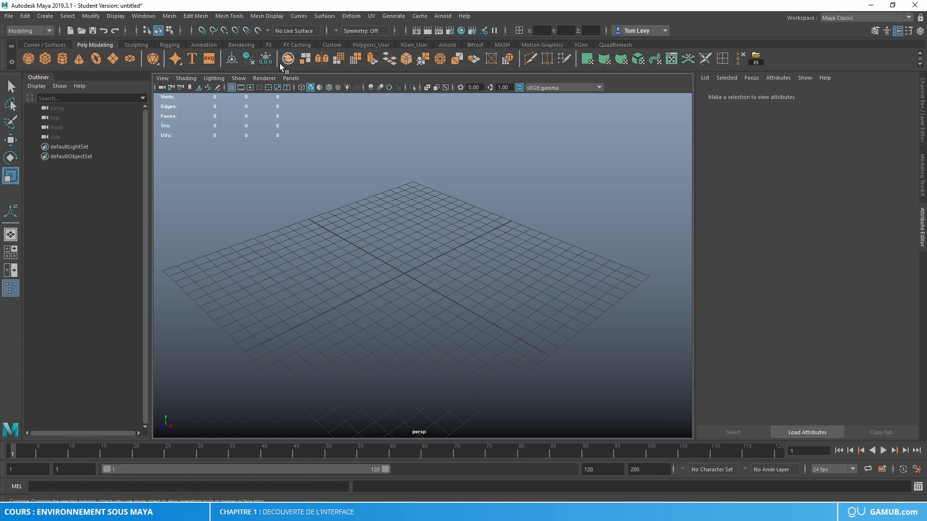
- Create a polygon sphere, cube, cylinder and cone, spacing them out on the grid with the Move tool
left_click(29, 59)
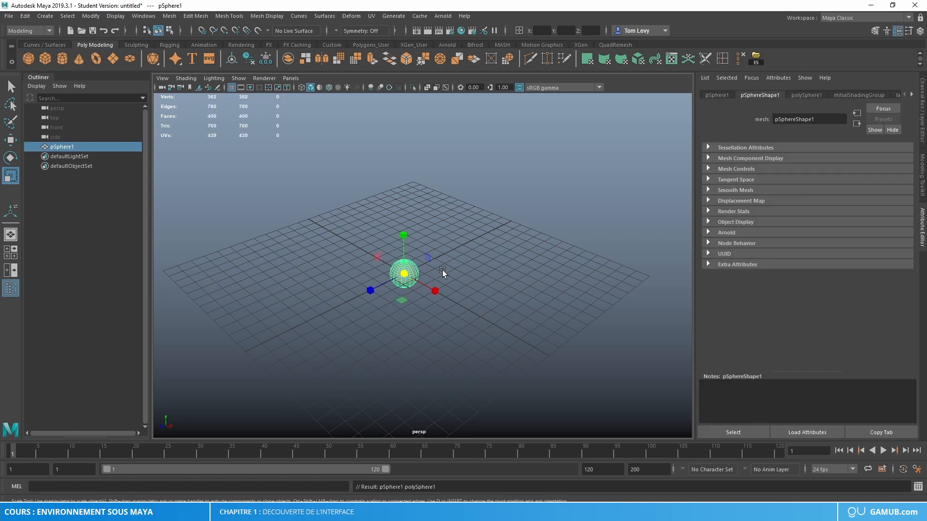
key("w")
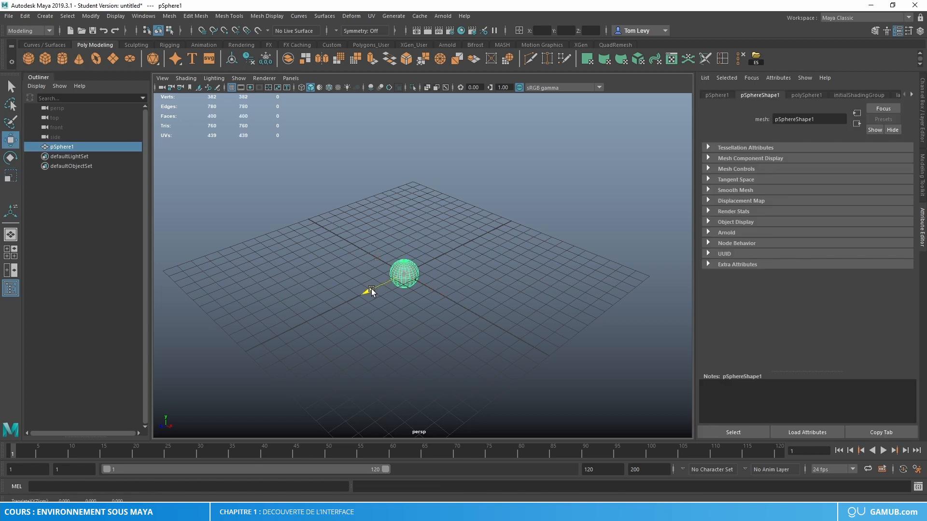
left_click_drag(364, 292, 284, 332)
left_click(45, 59)
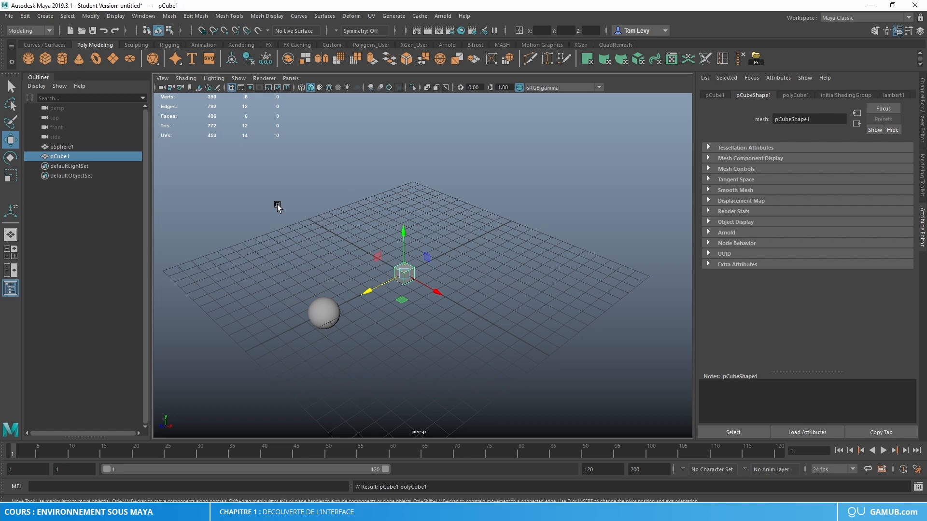
left_click(62, 59)
left_click_drag(373, 294, 439, 270)
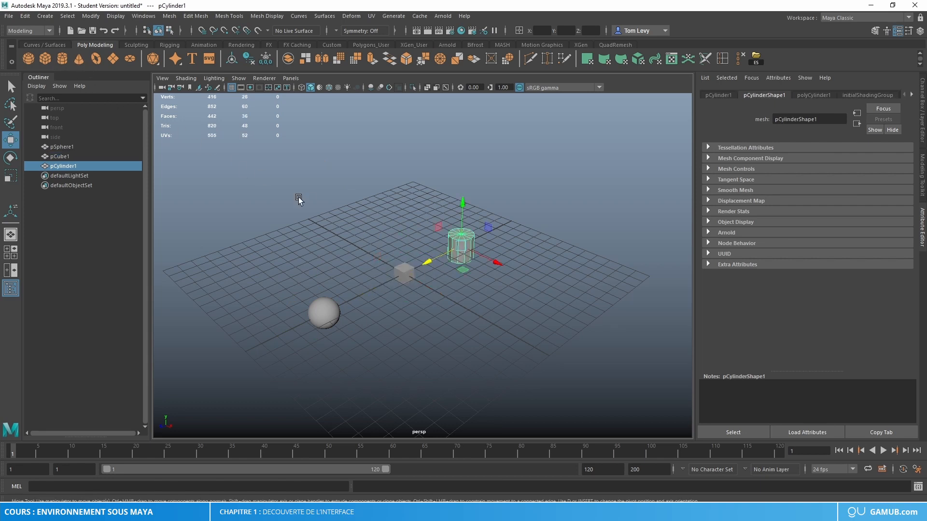
left_click(79, 59)
left_click_drag(380, 280, 360, 296)
- Undo the creation and moves of the sphere, cube, cylinder and cone until the scene is empty
key("ctrl+z")
key("ctrl+z")
key("ctrl+z")
key("ctrl+z")
key("ctrl+z")
key("ctrl+z")
key("ctrl+z")
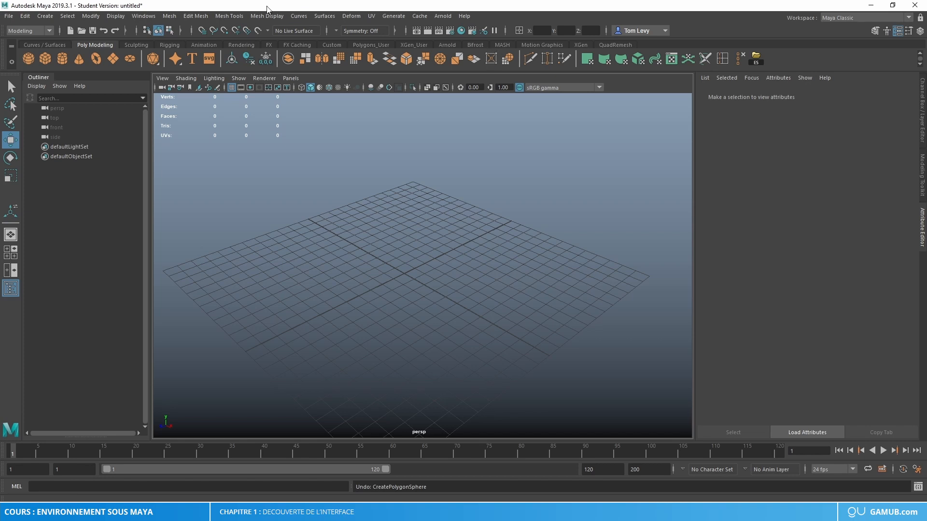
left_click(169, 16)
mouse_move(194, 17)
left_click(452, 137)
- Create a polygon cube at the origin and scale it up uniformly
left_click(45, 58)
key("r")
left_click_drag(404, 273, 450, 270)
left_click_drag(543, 260, 463, 250, "alt")
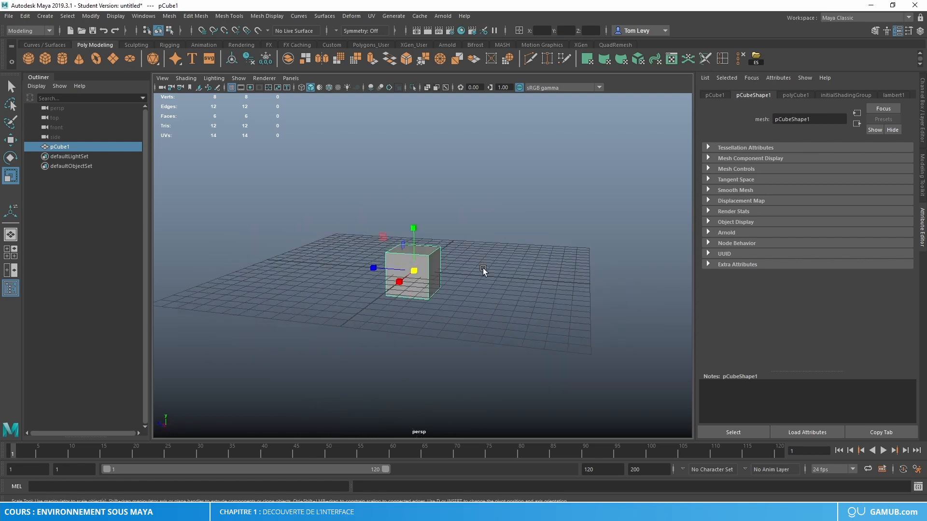
scroll(484, 270, "up", 5)
middle_click_drag(484, 271, 406, 264, "alt")
- Switch the cube to edge selection, and to vertex selection to pick its nearest upper corner
right_click(370, 246)
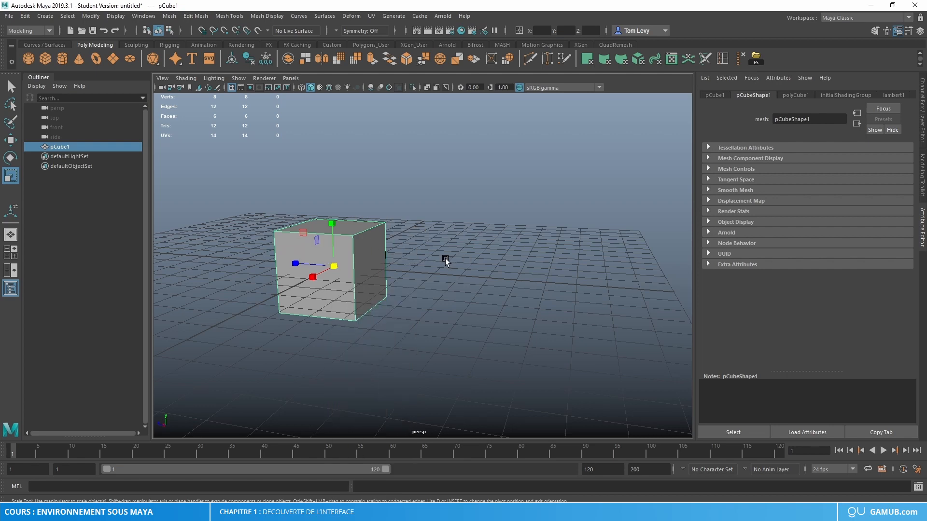
left_click_drag(445, 260, 421, 258, "alt")
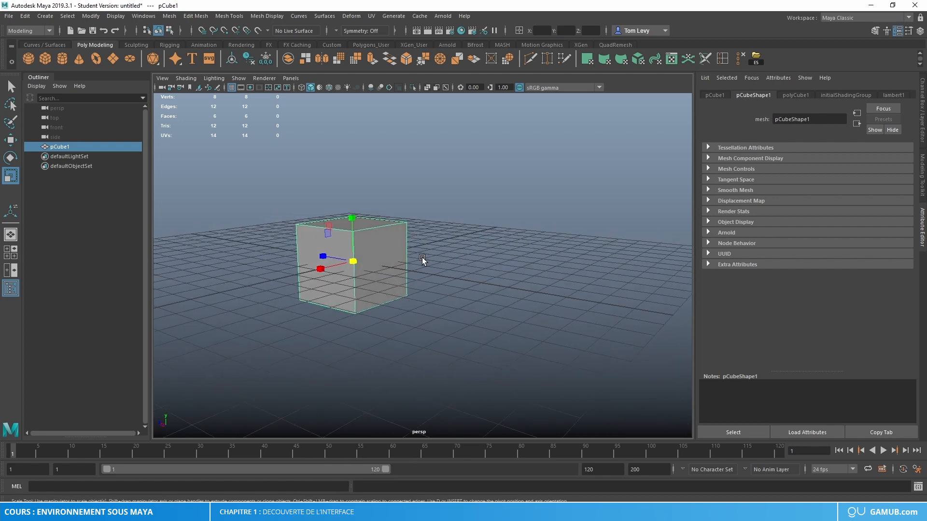
right_click(387, 231)
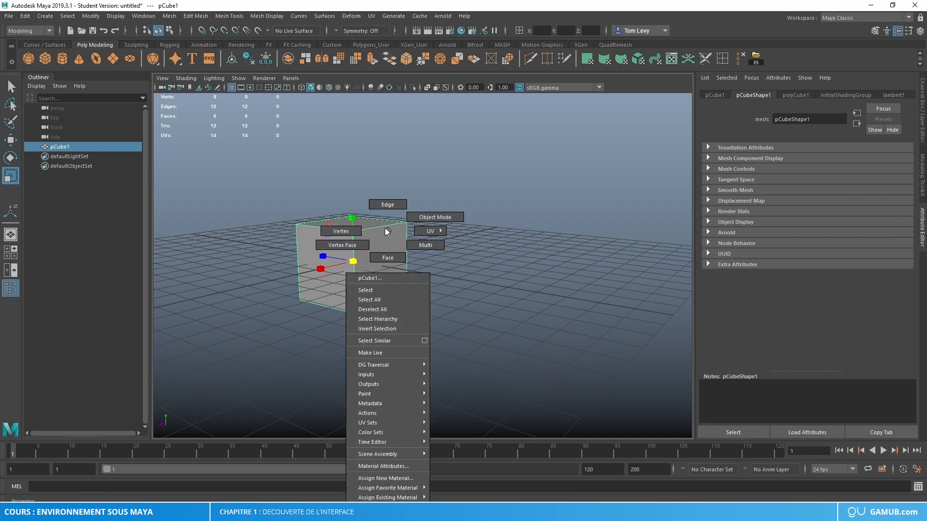
left_click(387, 204)
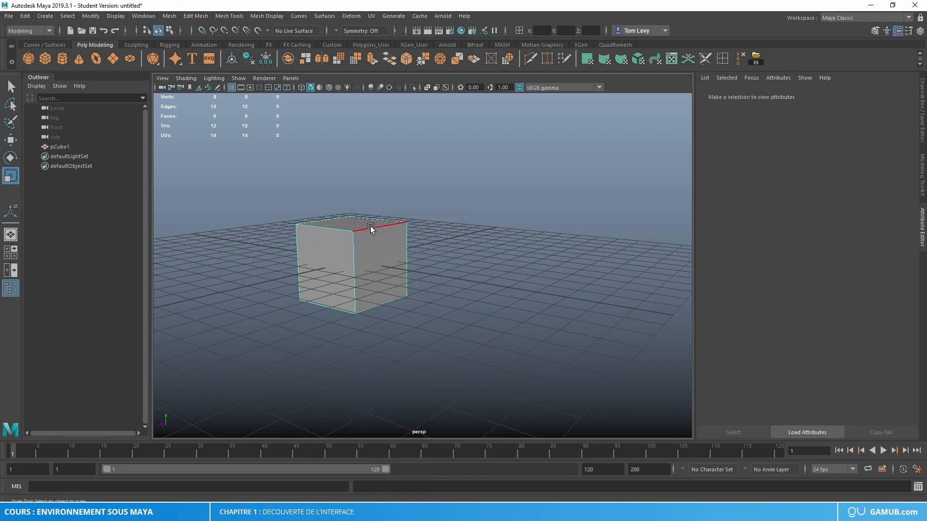
right_click_drag(372, 229, 306, 238)
left_click(352, 232)
- Switch the cube to face selection and select its darker side face adjoining the nearest vertical edge
right_click_drag(386, 247, 378, 270)
left_click(386, 268)
left_click(375, 253)
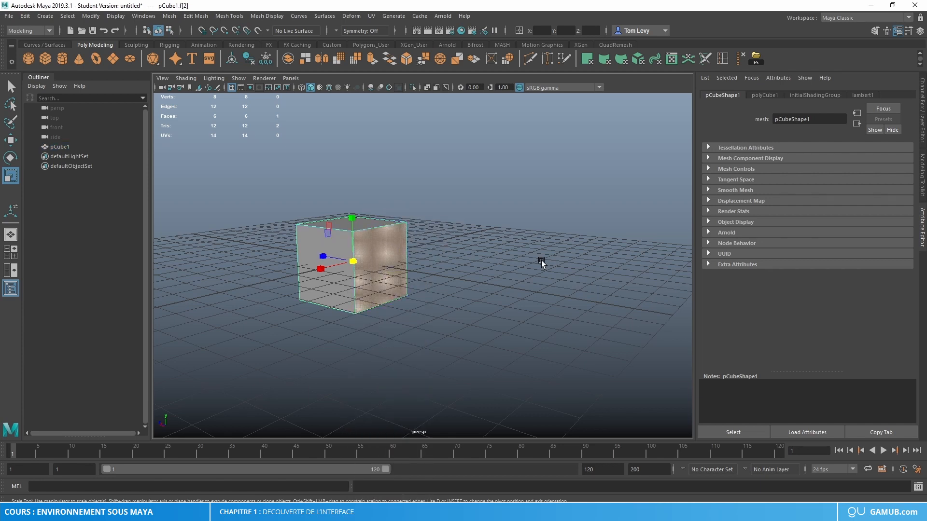
- Try stretching the cube by moving the selected face about -8.24 units along Z, and undo the move
key("w")
left_click_drag(351, 266, 540, 309)
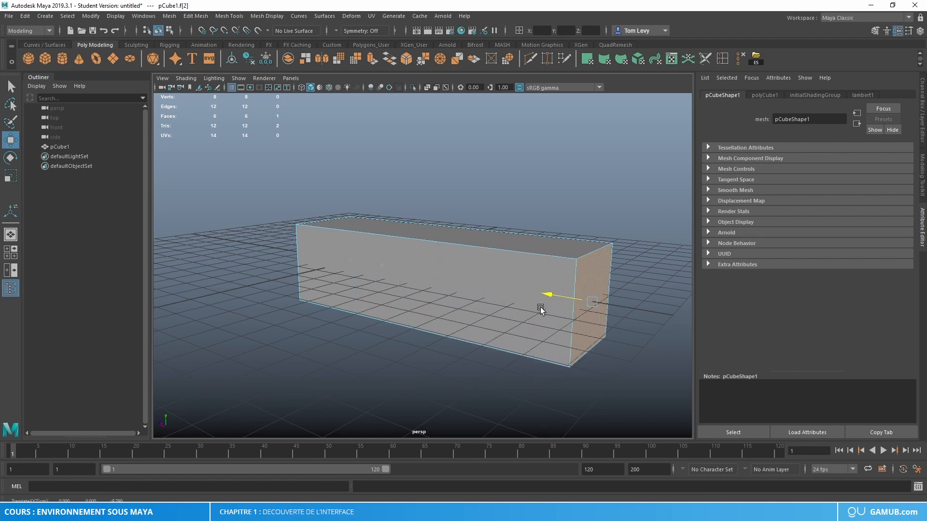
key("ctrl+z")
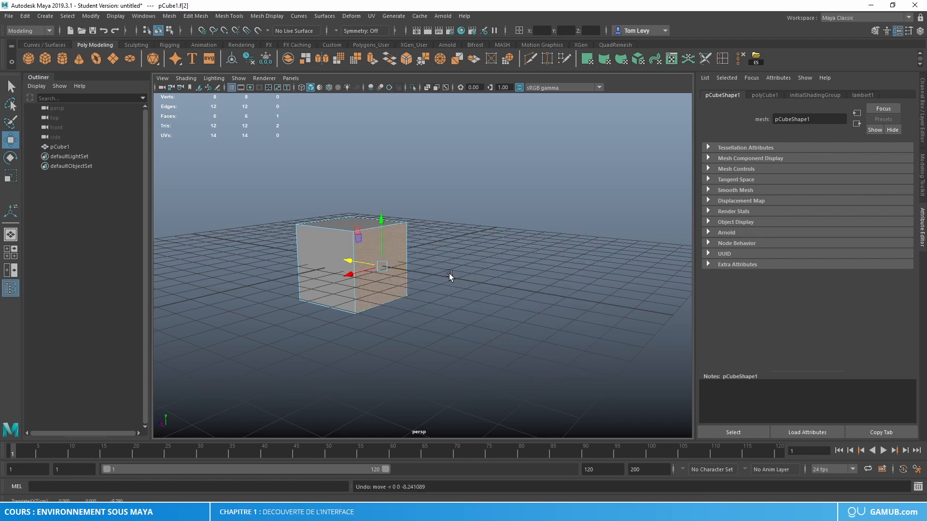
- Extrude the selected side face of the cube with an Offset of 0.4
middle_click_drag(449, 274, 428, 274, "alt")
left_click_drag(393, 278, 410, 280, "alt")
right_click_drag(368, 309, 379, 310, "alt")
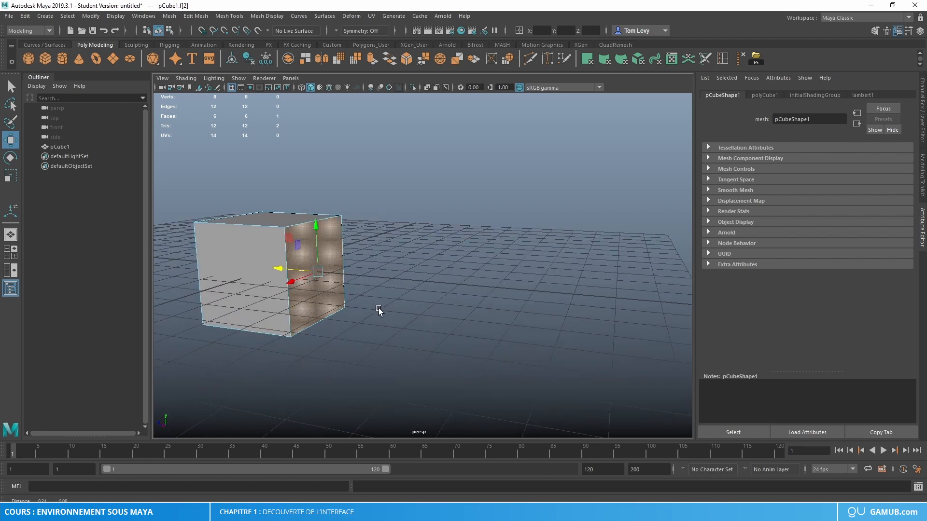
middle_click_drag(378, 309, 418, 292, "alt")
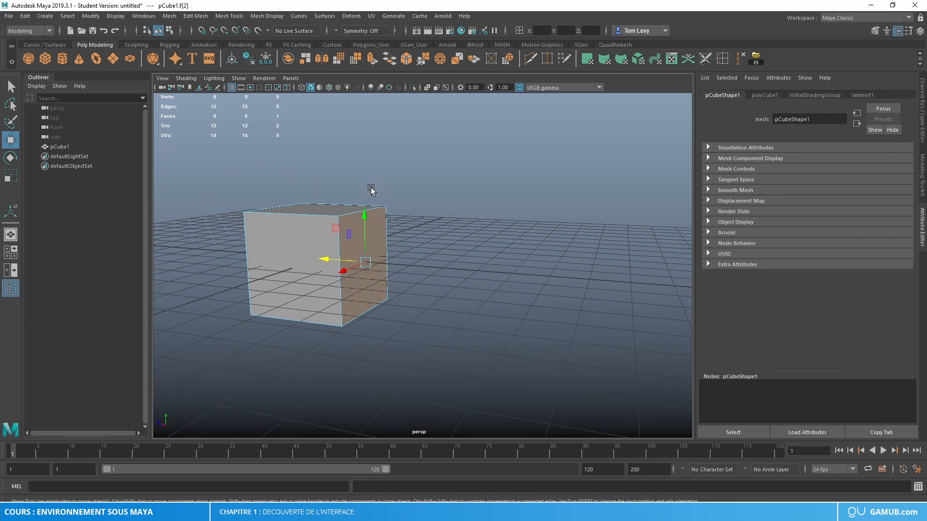
left_click(370, 60)
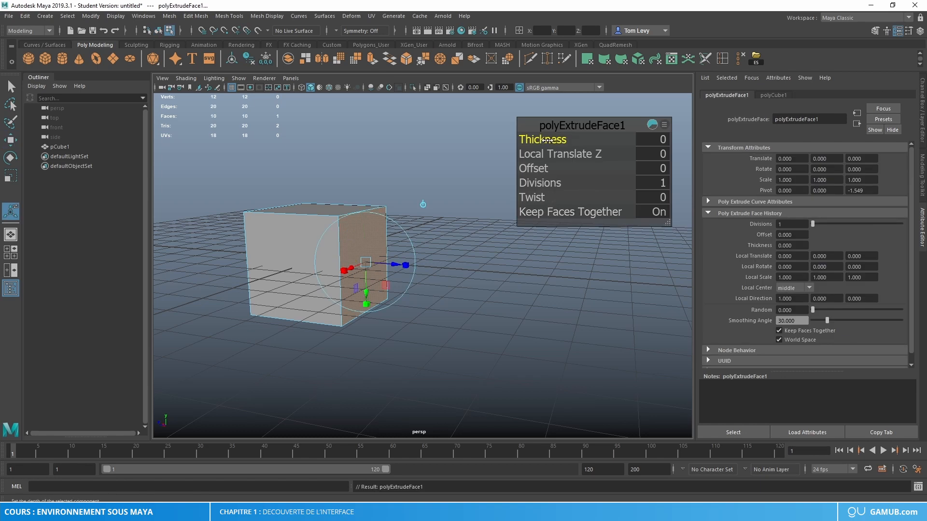
mouse_move(540, 168)
left_mouse_down()
mouse_move(555, 169)
mouse_move(529, 179)
mouse_move(540, 179)
left_mouse_up()
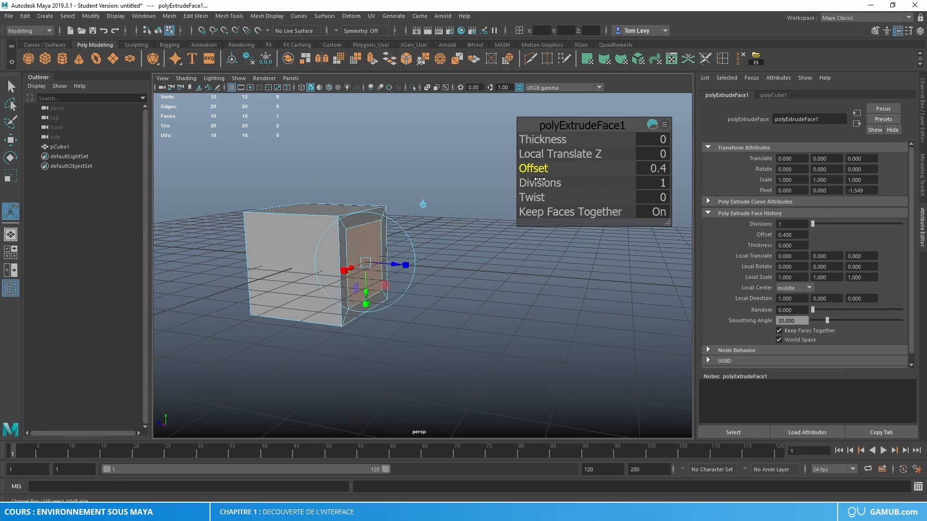
- Undo the extrusion's Offset change, and extrude the side face with a Thickness of 5.4 before returning to object selection
key("ctrl+z")
left_click(551, 139)
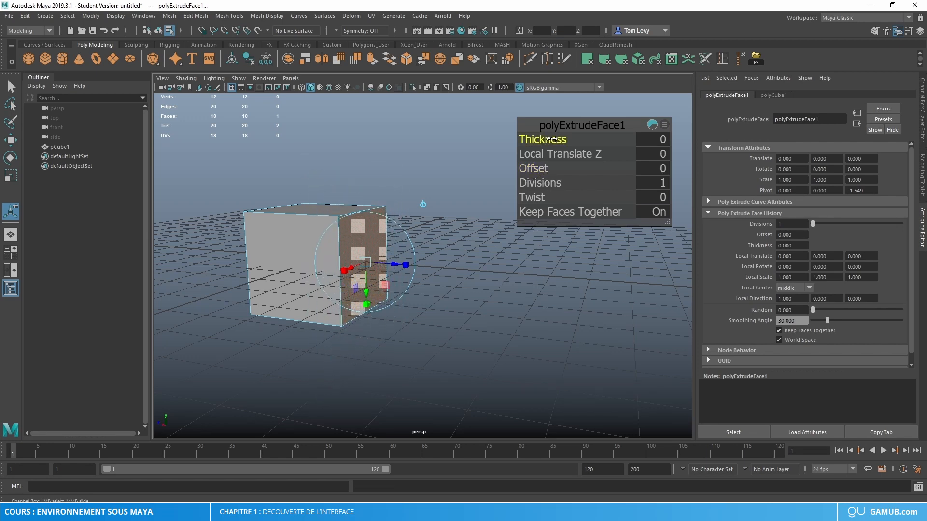
left_click_drag(551, 139, 581, 138)
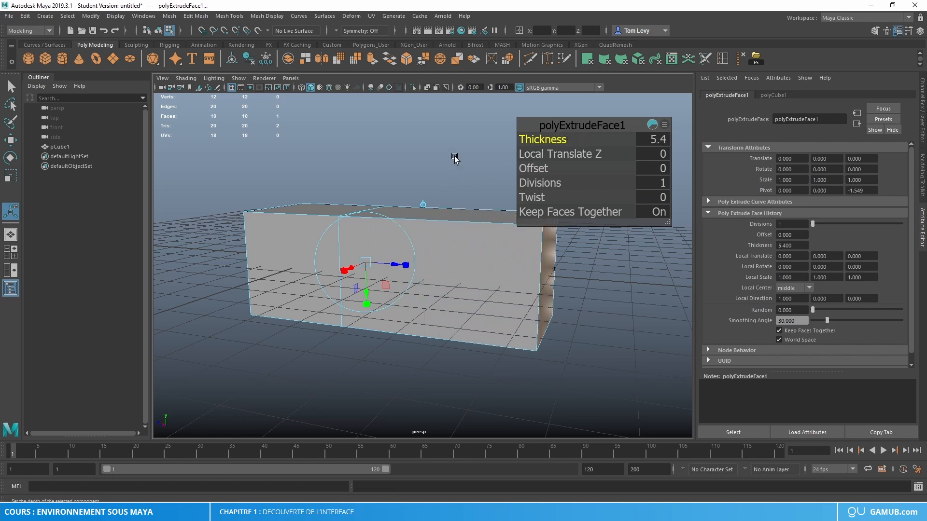
right_click_drag(427, 218, 454, 194)
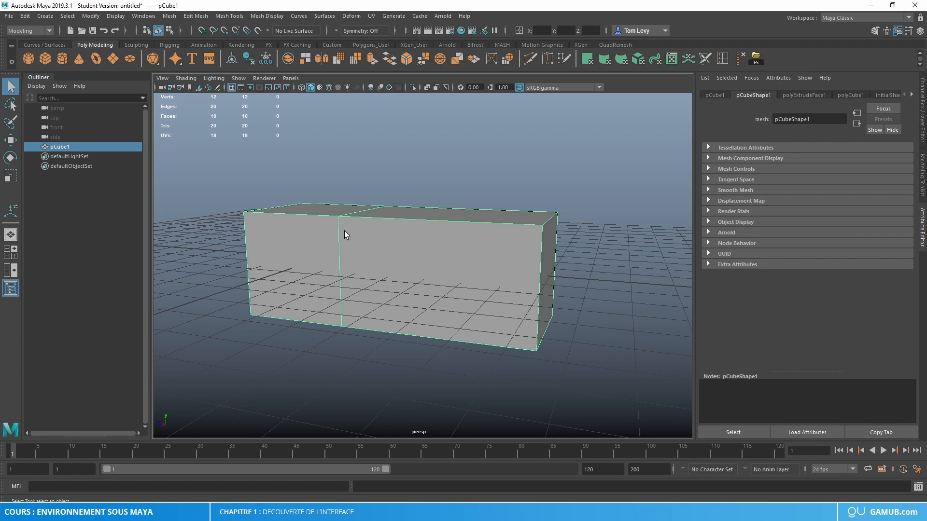
- Switch the extruded block to face selection and box-select faces at the end of its original cube section
left_click_drag(331, 245, 389, 270, "alt")
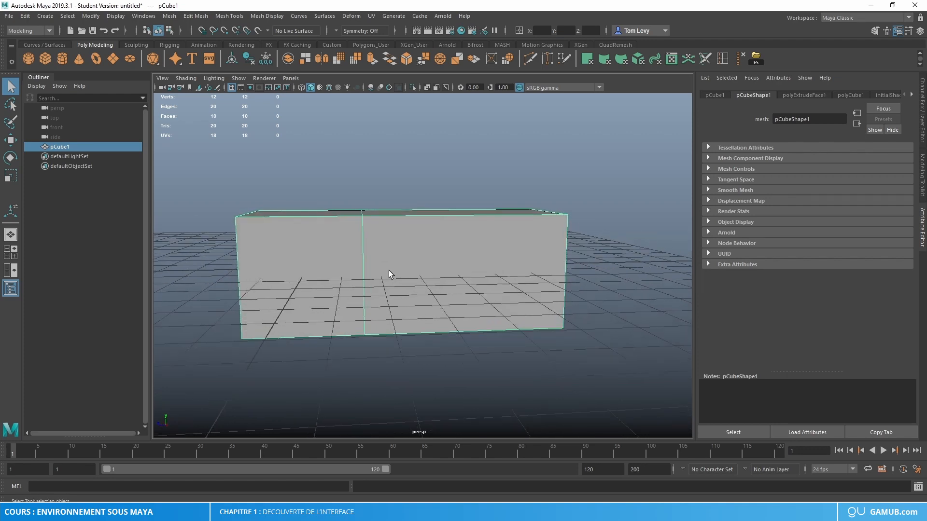
right_click_drag(306, 208, 282, 215)
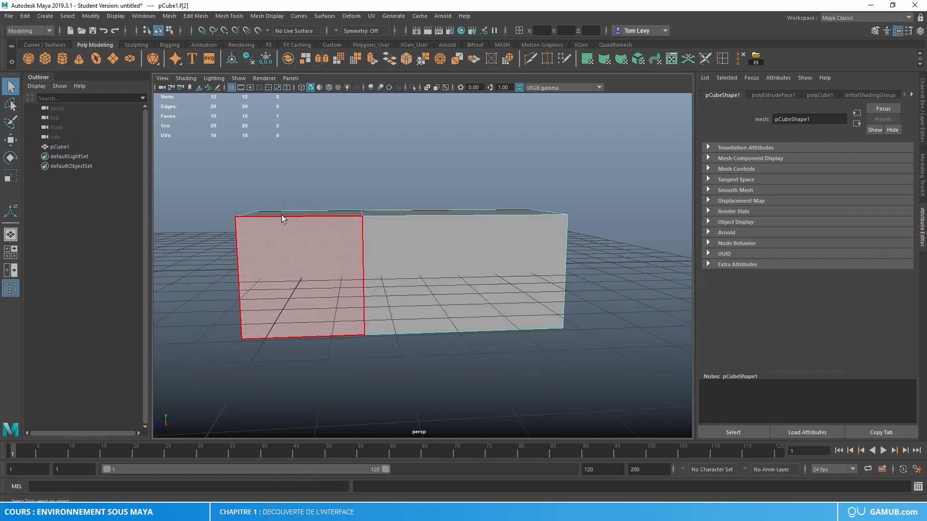
left_click_drag(230, 172, 315, 366)
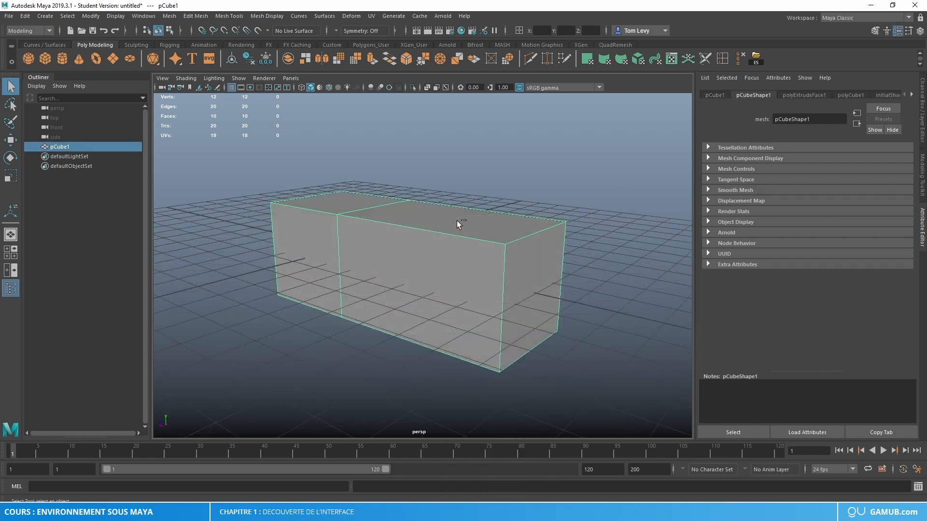
- Undo the face extrusion back to the plain cube, and return to object selection with the Move tool active
key("ctrl+z")
key("ctrl+z")
key("ctrl+z")
key("ctrl+z")
key("ctrl+z")
key("ctrl+z")
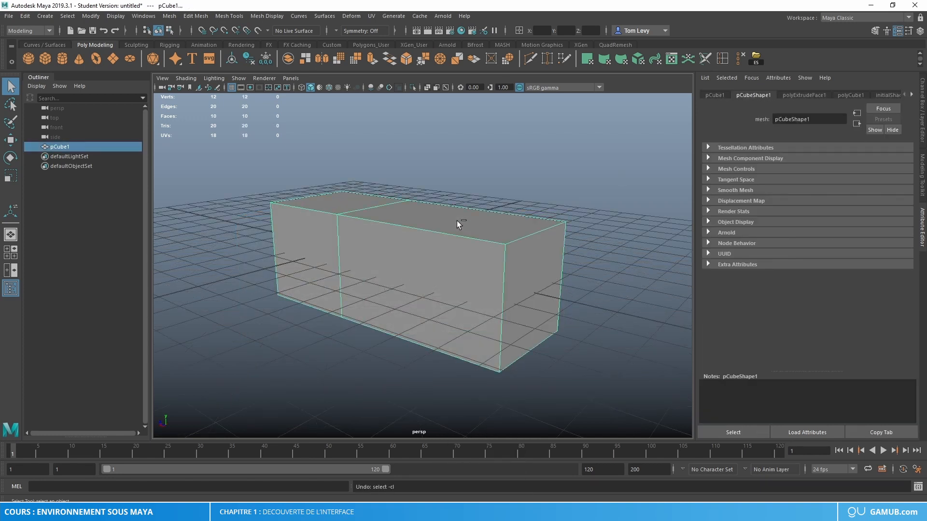
key("ctrl+z")
key("ctrl+z")
key("ctrl+z")
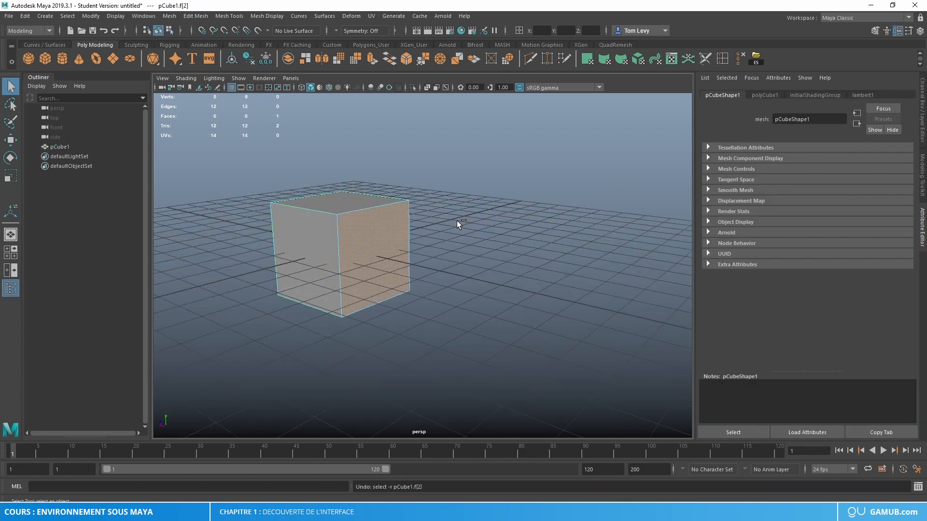
key("w")
right_click_drag(385, 209, 478, 156)
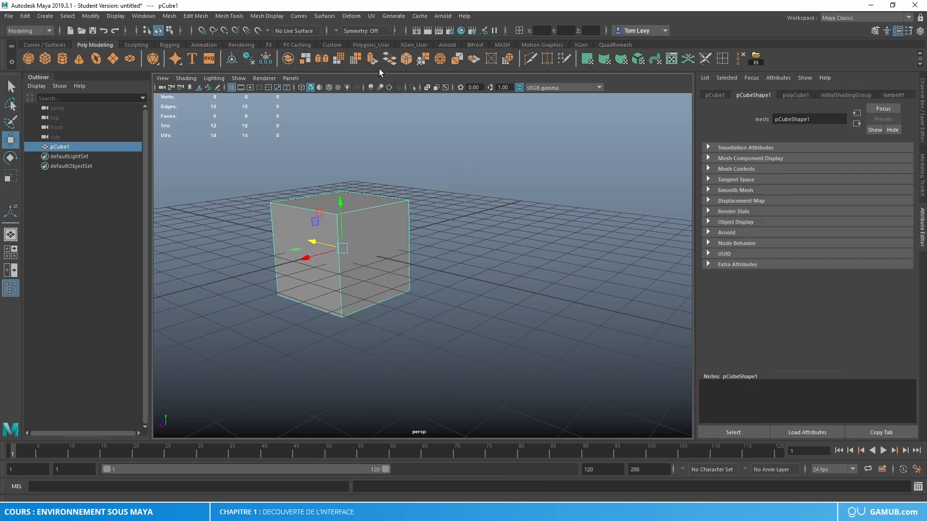
left_click(168, 18)
mouse_move(187, 17)
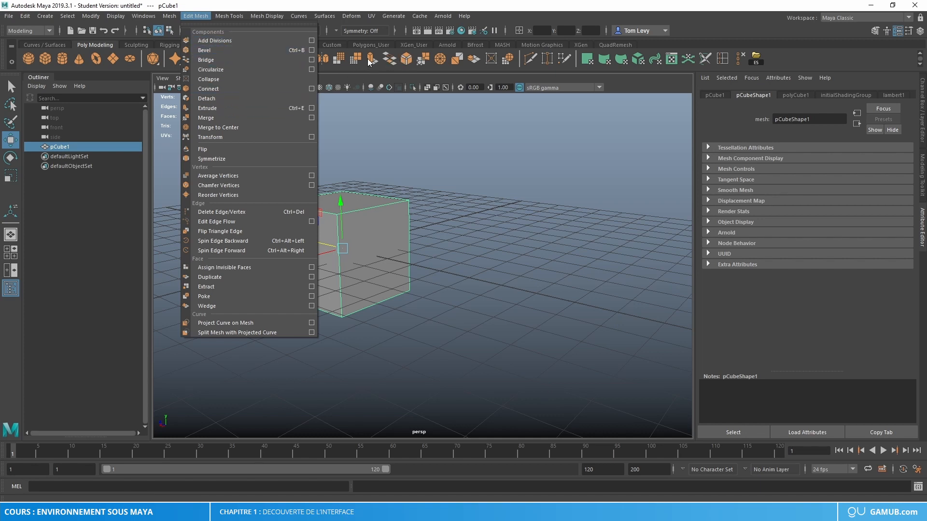
right_click(396, 226)
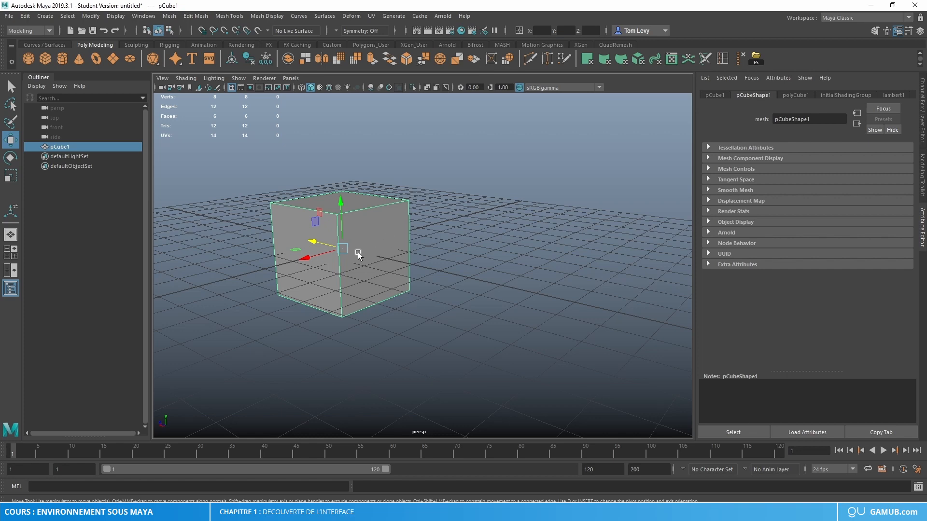
middle_click_drag(385, 232, 457, 240, "alt")
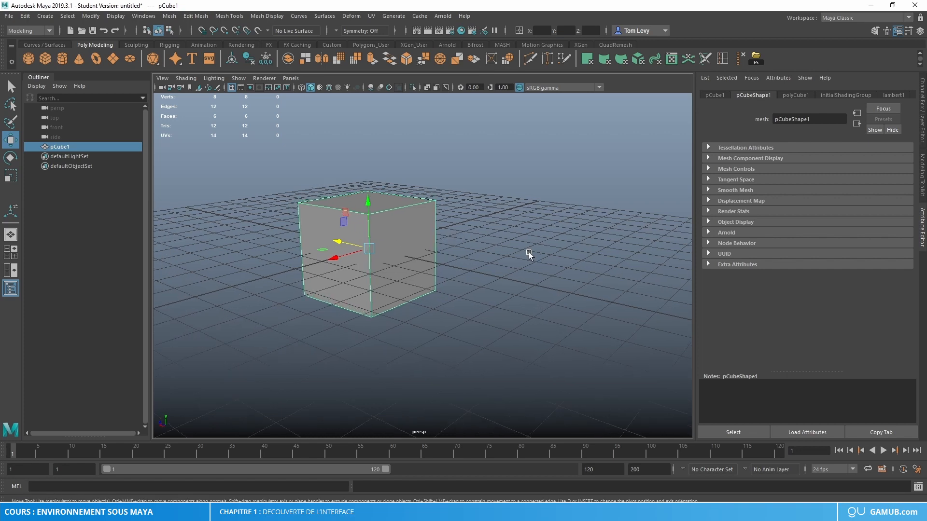
middle_click_drag(528, 252, 575, 290, "alt")
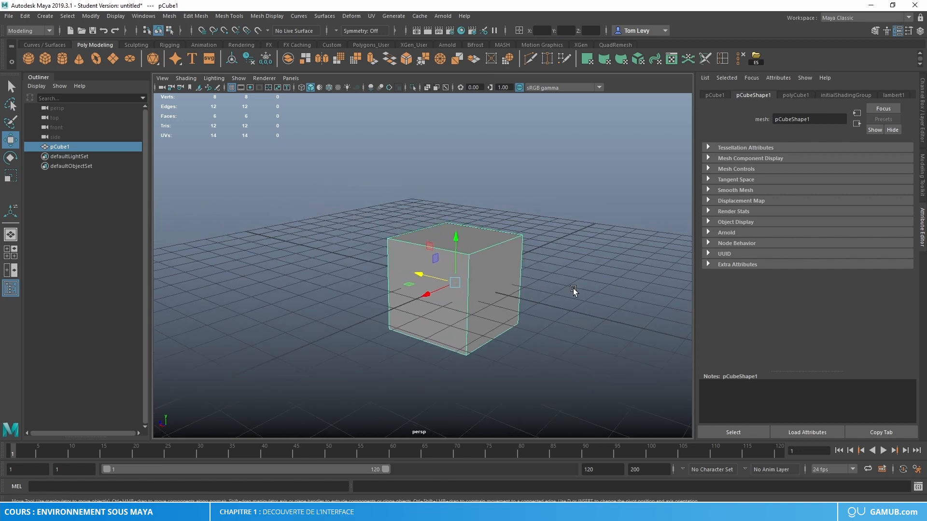
right_click_drag(480, 232, 559, 254, "alt")
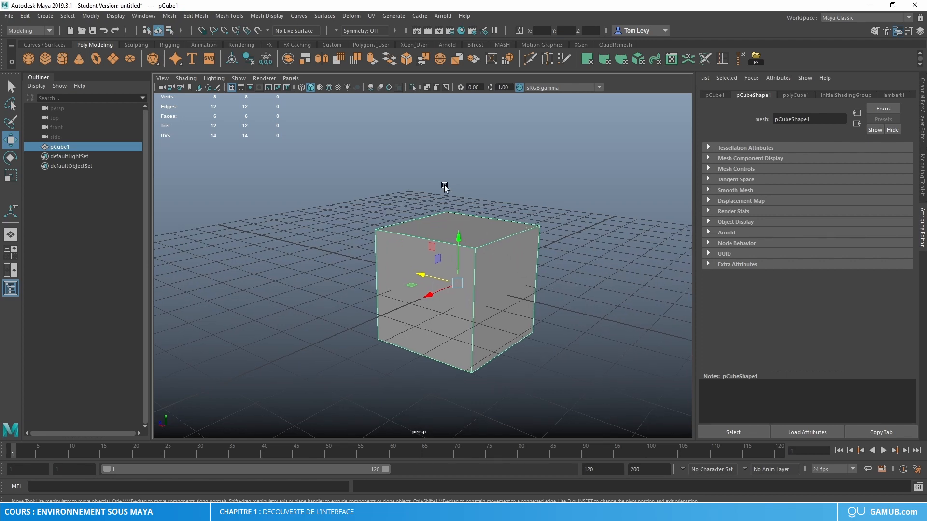
left_click_drag(548, 230, 460, 208, "alt")
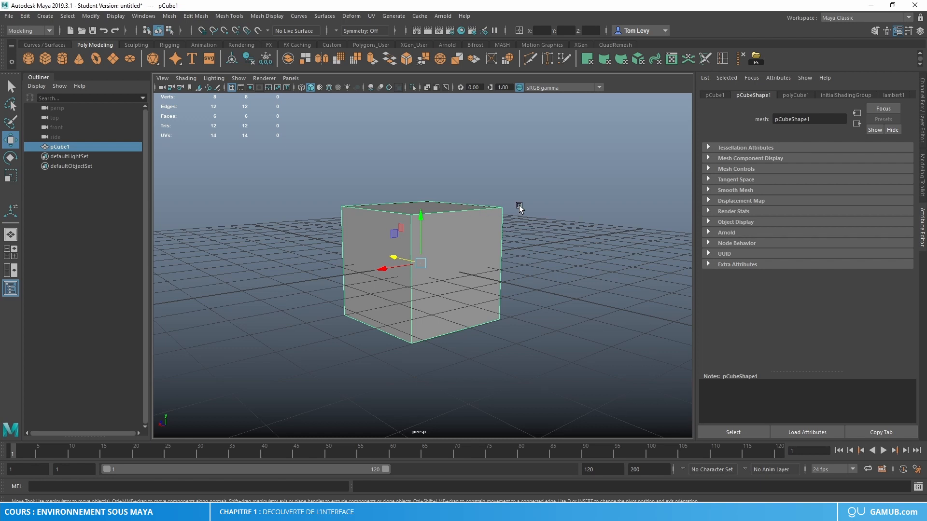
- Select the cube's side face adjoining the nearest vertical edge and try to extrude it through the hotbox
key("space")
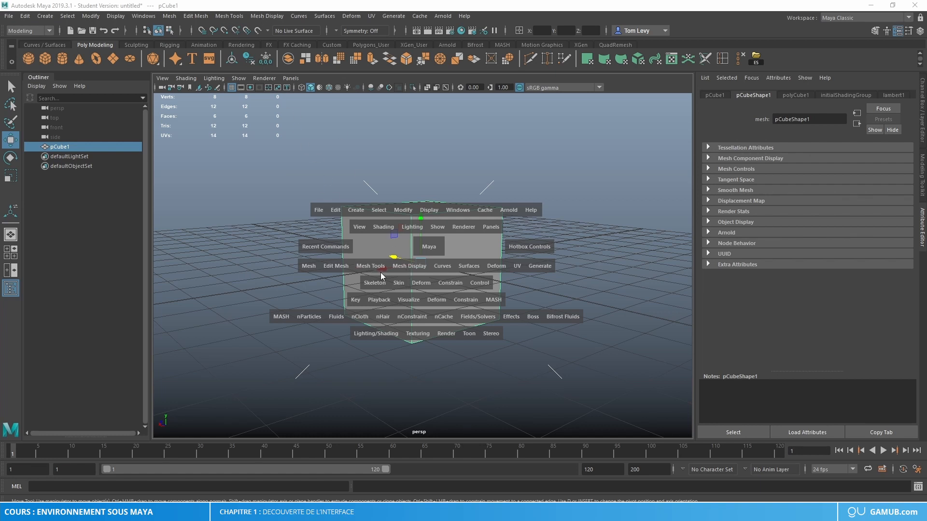
right_click_drag(459, 246, 459, 272)
left_click(453, 292)
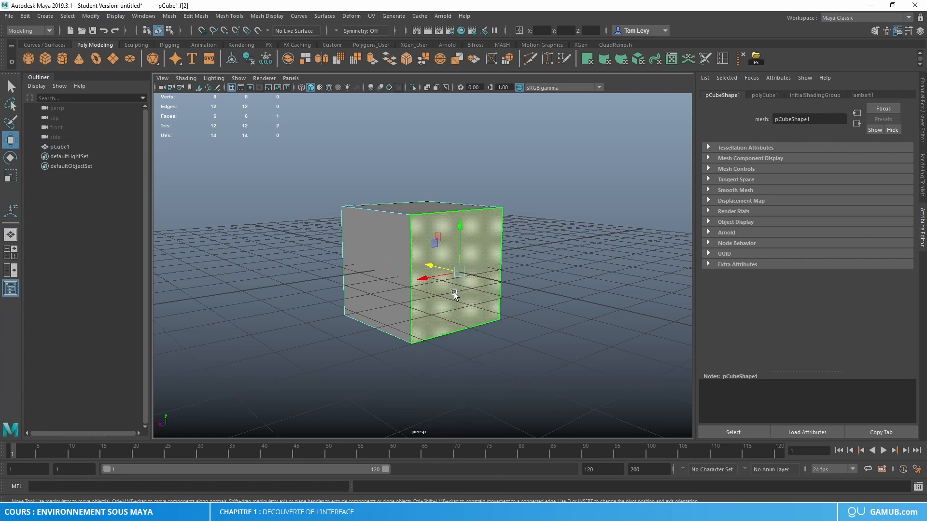
key("space")
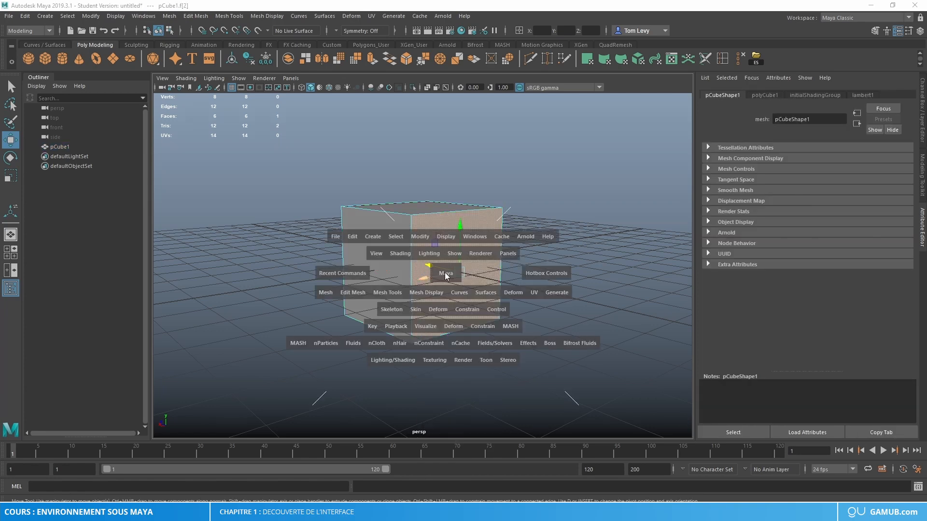
left_click(356, 294)
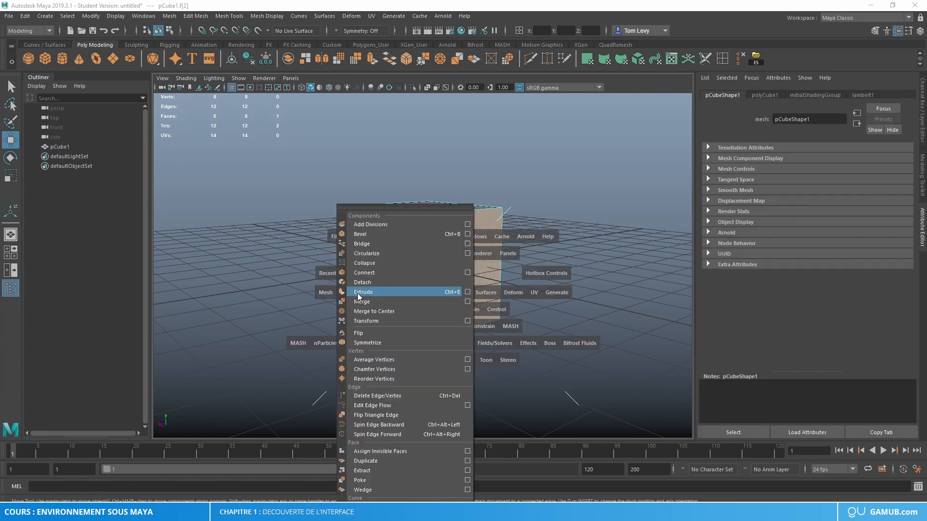
left_click(358, 292)
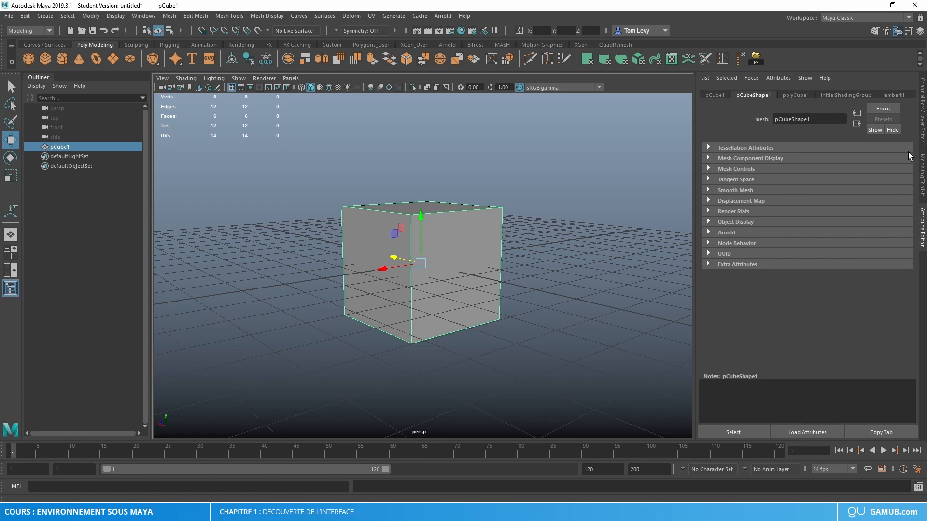
- Display the cube's transform attributes in the Channel Box
left_click(923, 116)
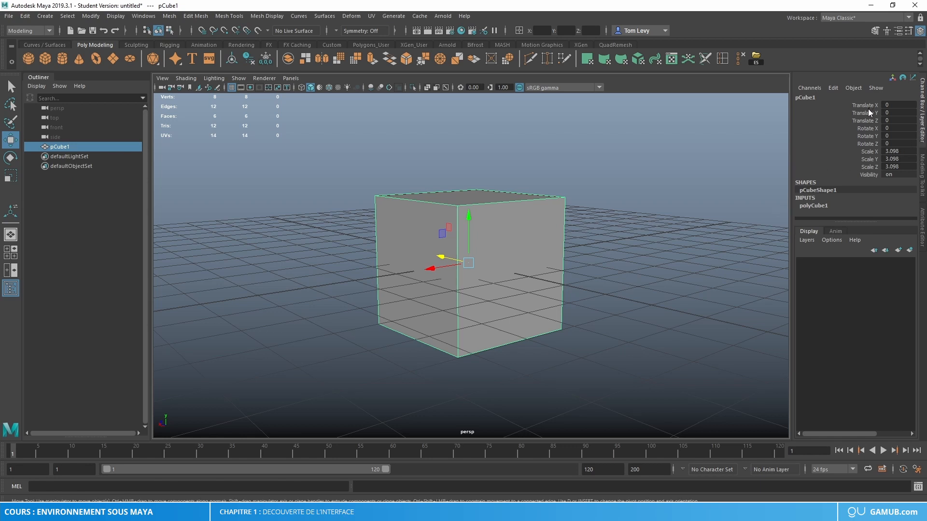
middle_click_drag(621, 248, 600, 250, "alt")
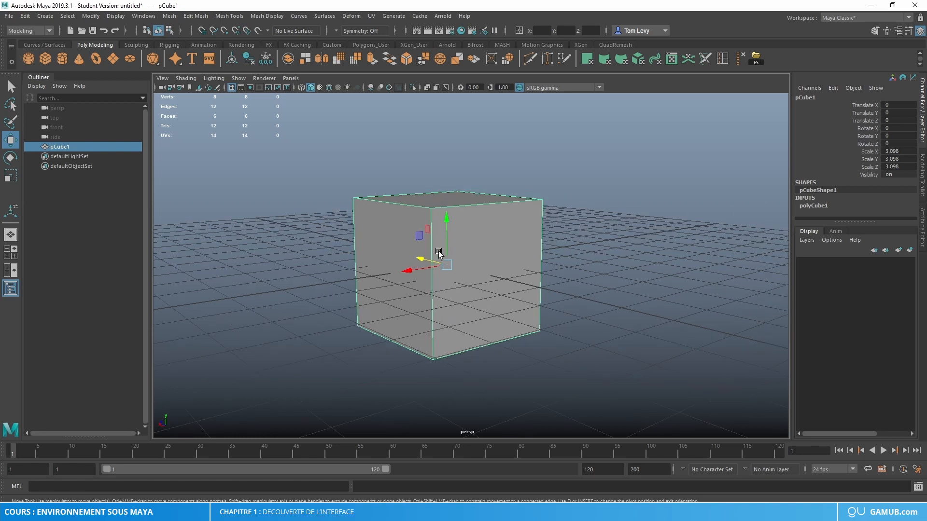
- Try moving the cube about -6.4 units along X, about 2.5 units along Y, and along Z
left_click_drag(405, 269, 588, 225)
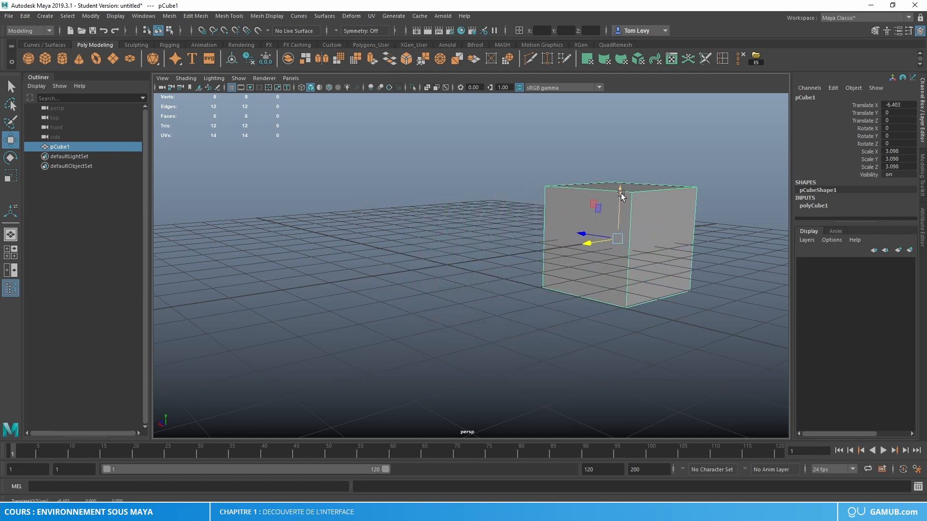
left_click_drag(620, 193, 654, 105)
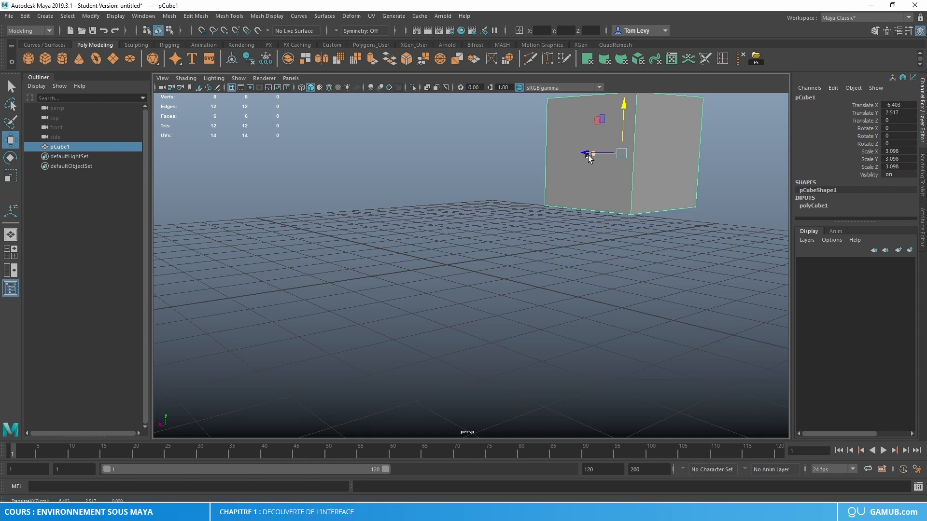
left_click_drag(587, 157, 531, 150)
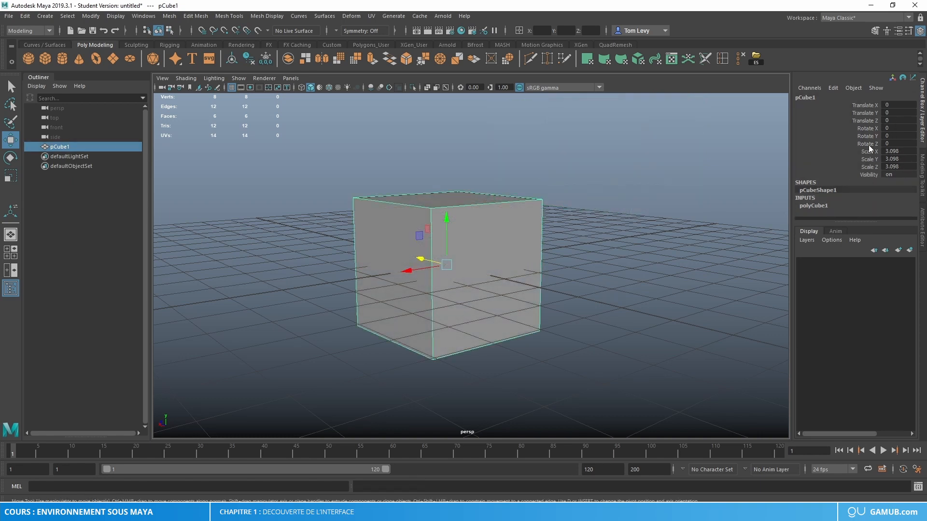
- Try rotating the cube freehand and by 30 degrees on each axis, and reset all three rotations to 0
key("e")
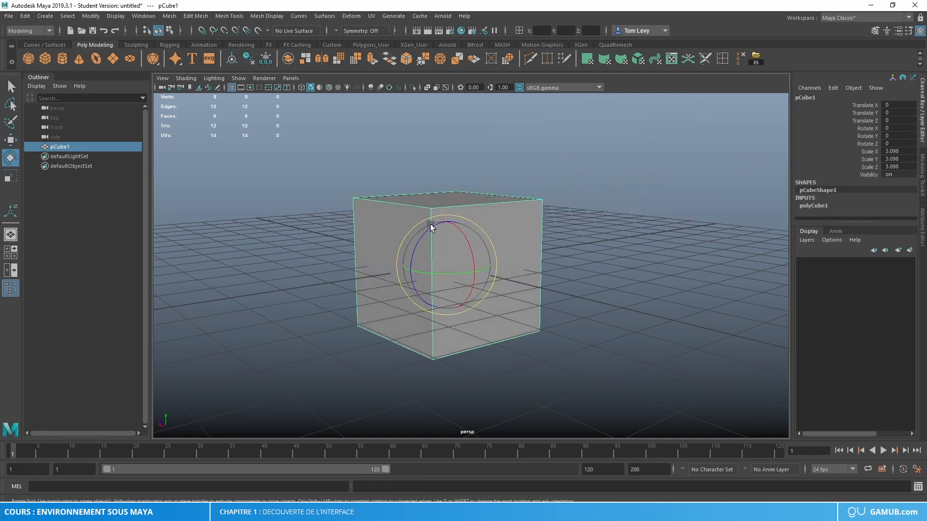
left_click_drag(430, 223, 476, 259)
double_click(896, 128)
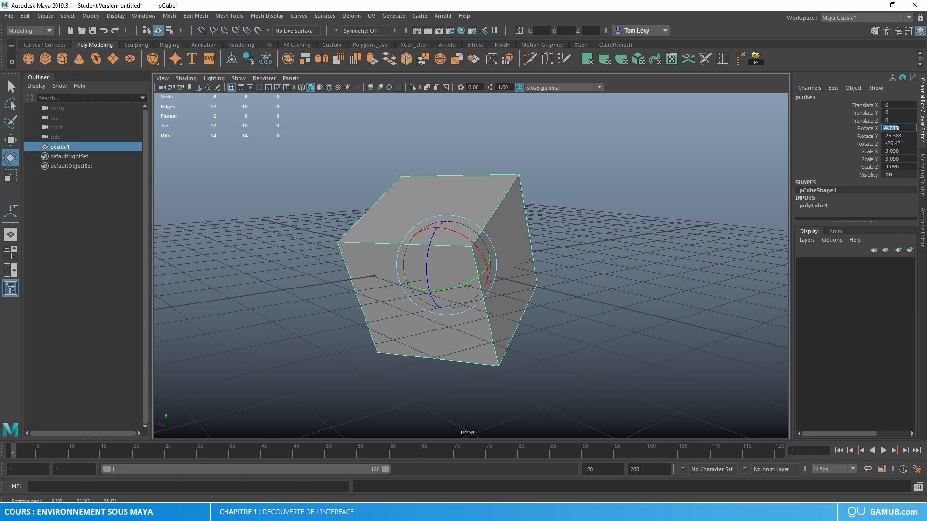
type("30")
key("Tab")
type("30")
key("Tab")
type("0")
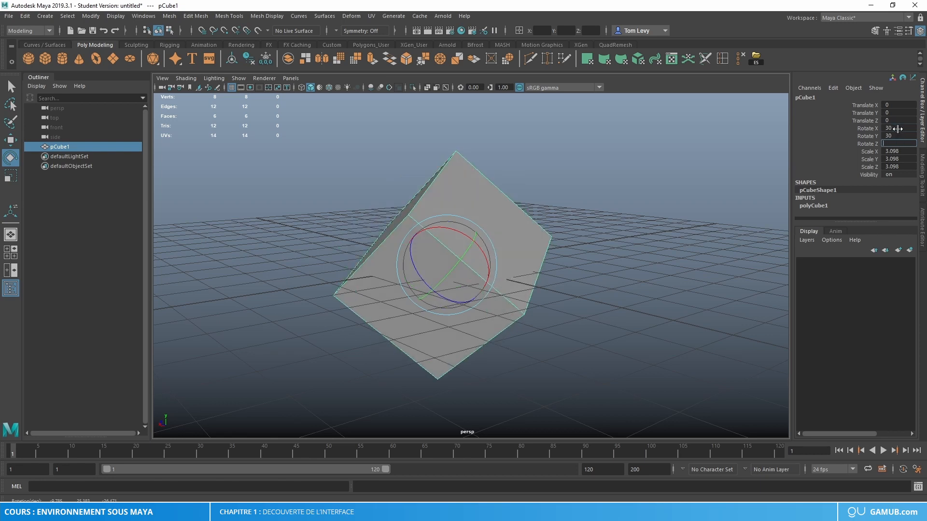
type("30")
key("Return")
left_click_drag(571, 238, 491, 222, "alt")
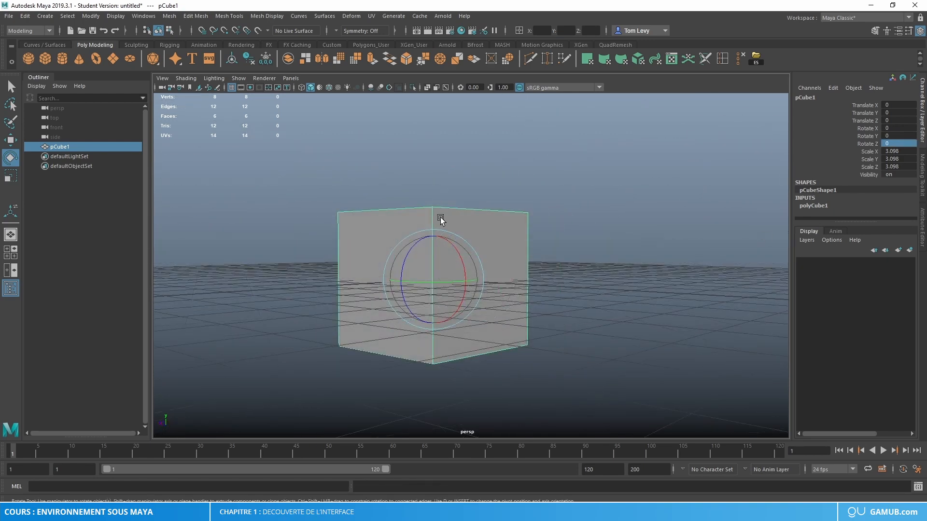
- Scale the cube freehand into a flat slab with scales of about 5.78 in X, 0.81 in Y and 5.35 in Z
key("r")
left_click_drag(436, 289, 423, 234, "alt")
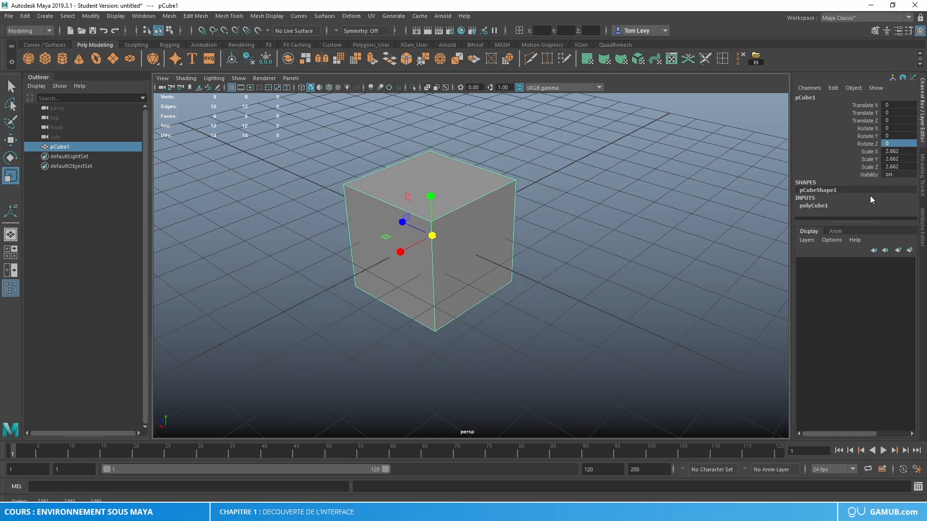
left_click(896, 151)
left_click_drag(400, 251, 370, 209)
left_click_drag(429, 209, 429, 239)
left_click_drag(576, 324, 601, 304, "alt")
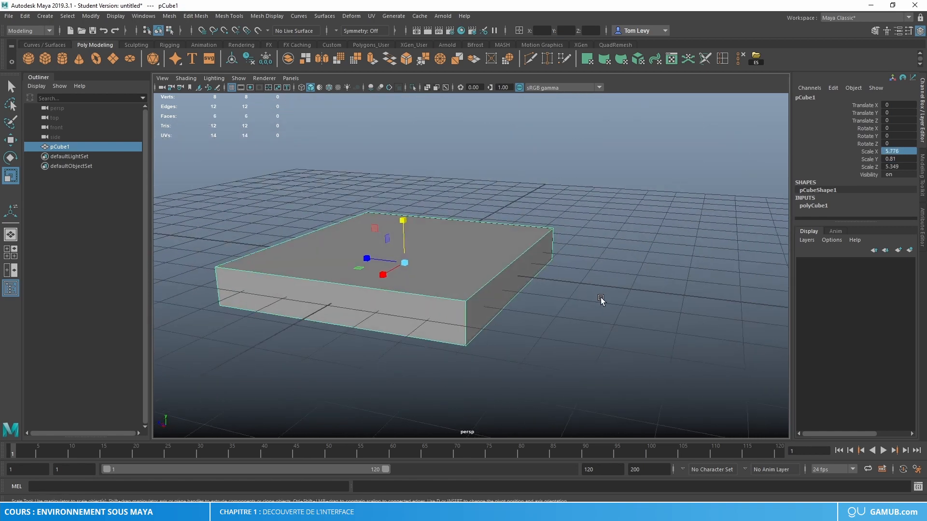
- Try setting the slab's Scale X and Scale Y to 0
double_click(897, 151)
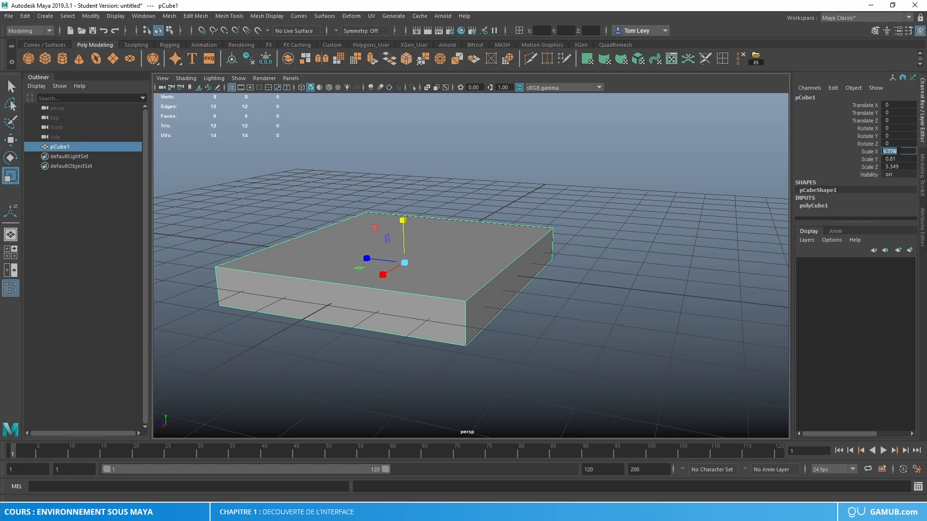
type("0")
key("Tab")
type("0")
key("Tab")
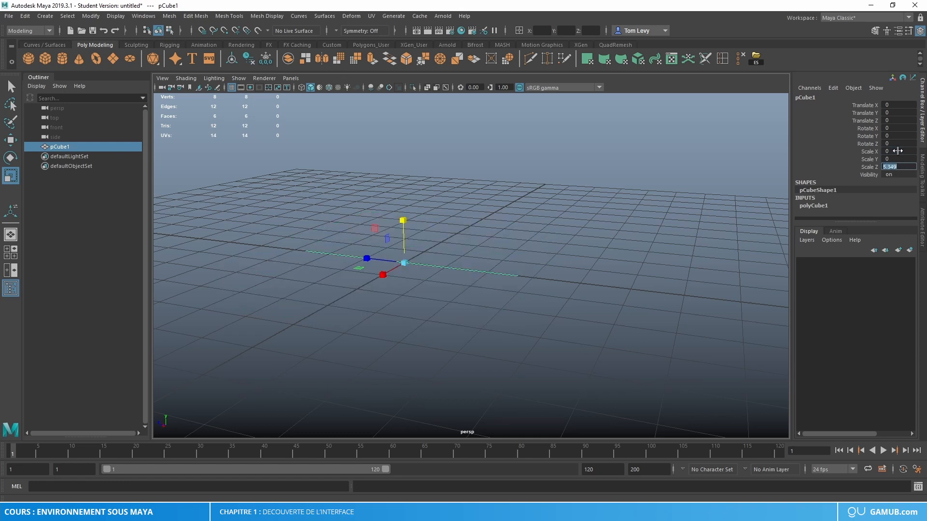
- Set the cube's Scale X, Scale Y and Scale Z to 1
left_click(897, 151)
type("1")
key("Tab")
type("1")
key("Tab")
type("1")
key("Return")
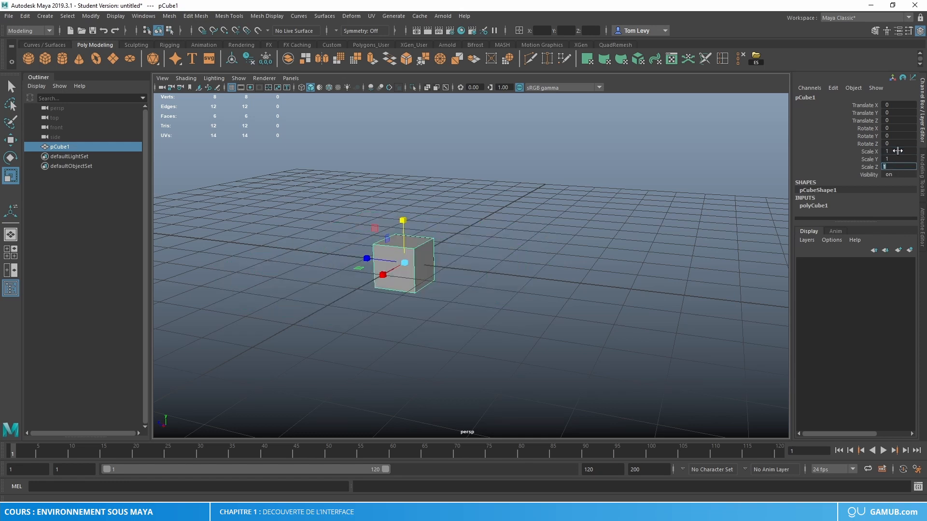
left_click_drag(588, 279, 474, 317, "alt")
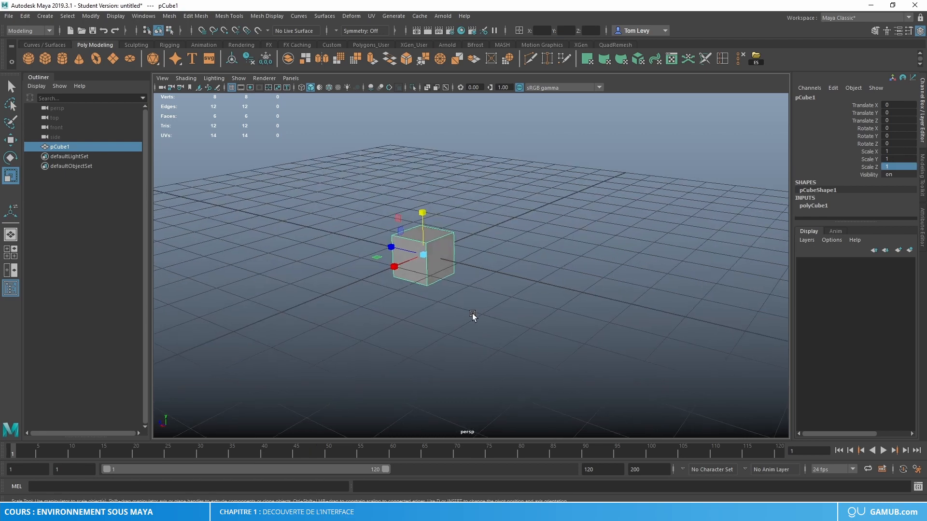
- Open the Modeling Toolkit and try the object, vertex, edge, face and UV selection modes on the cube, finishing in face mode
left_click(923, 176)
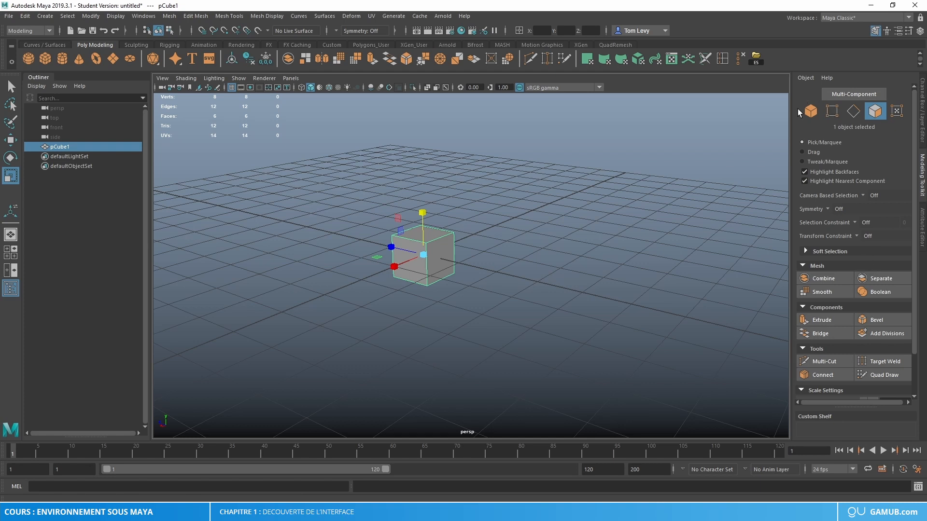
right_click(418, 249)
left_click(610, 239)
left_click(429, 243)
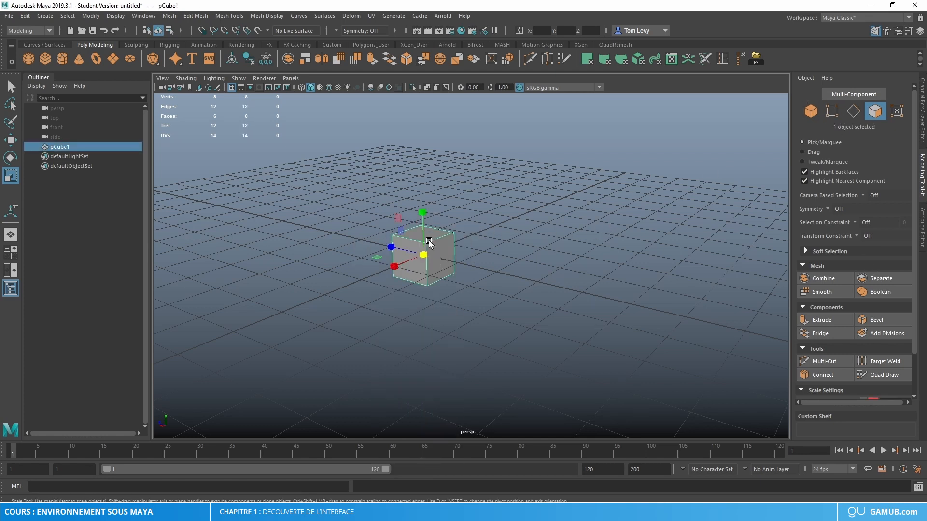
left_click(811, 113)
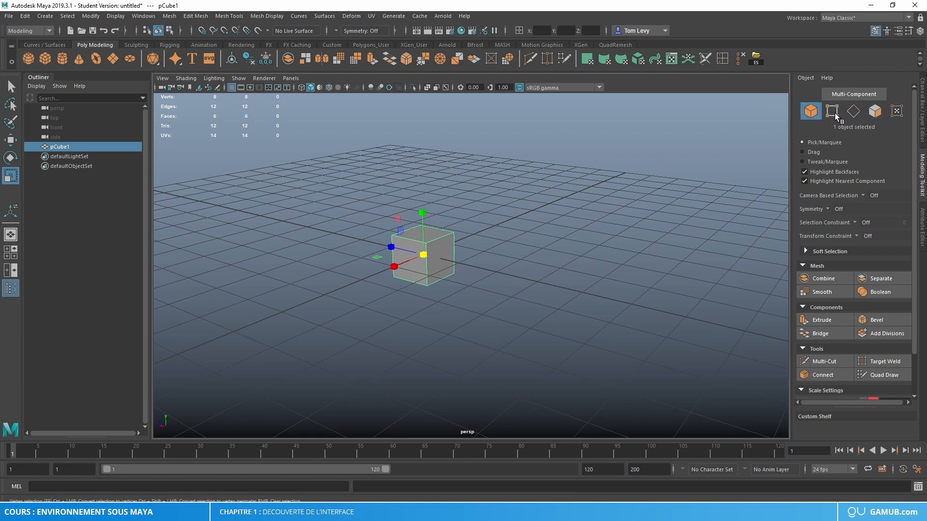
left_click(832, 112)
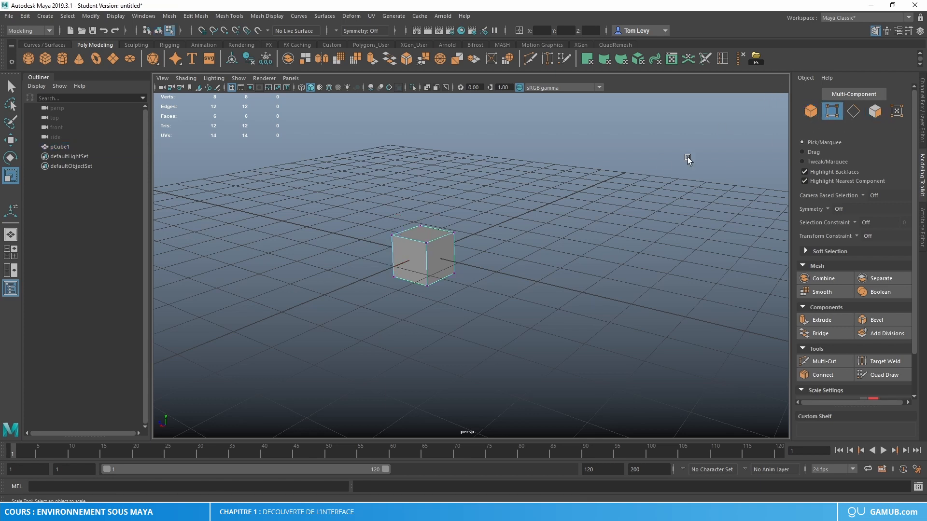
left_click(852, 114)
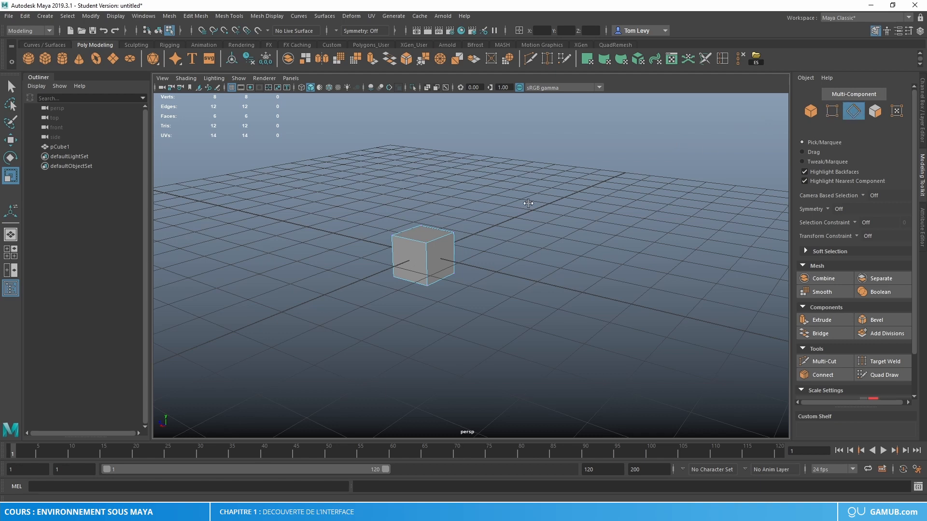
left_click(426, 248)
left_click(875, 111)
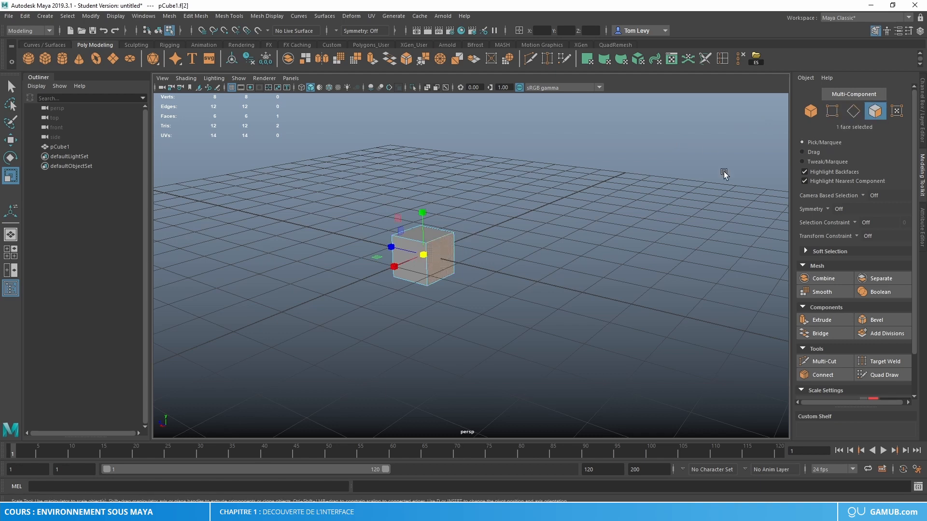
left_click(898, 111)
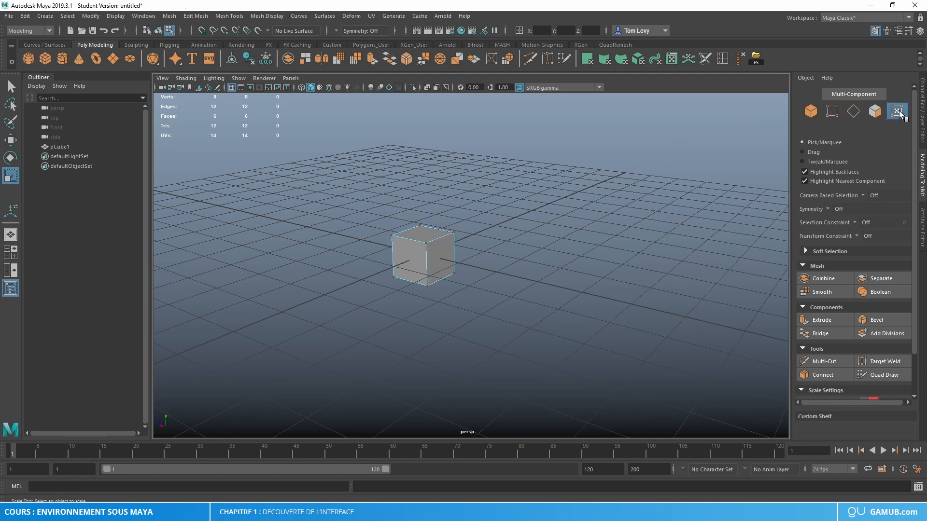
scroll(422, 263, "up", 4)
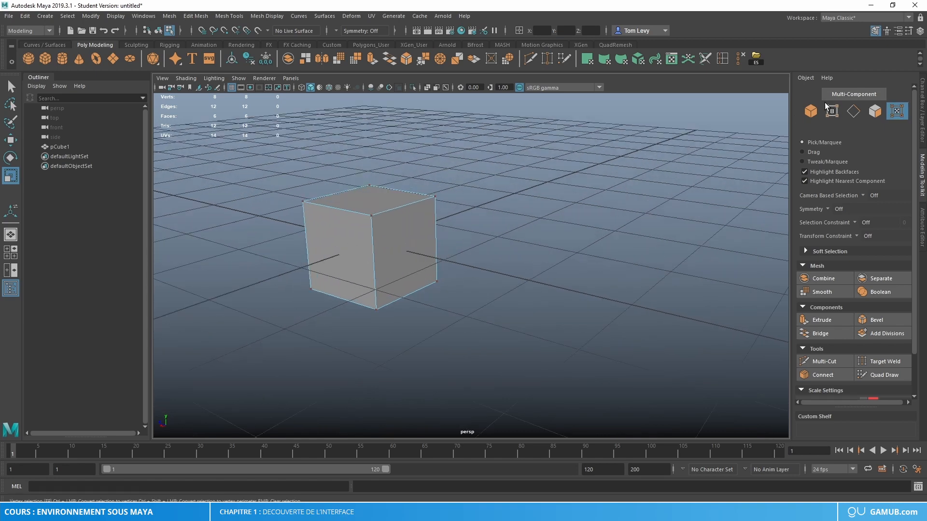
left_click(872, 107)
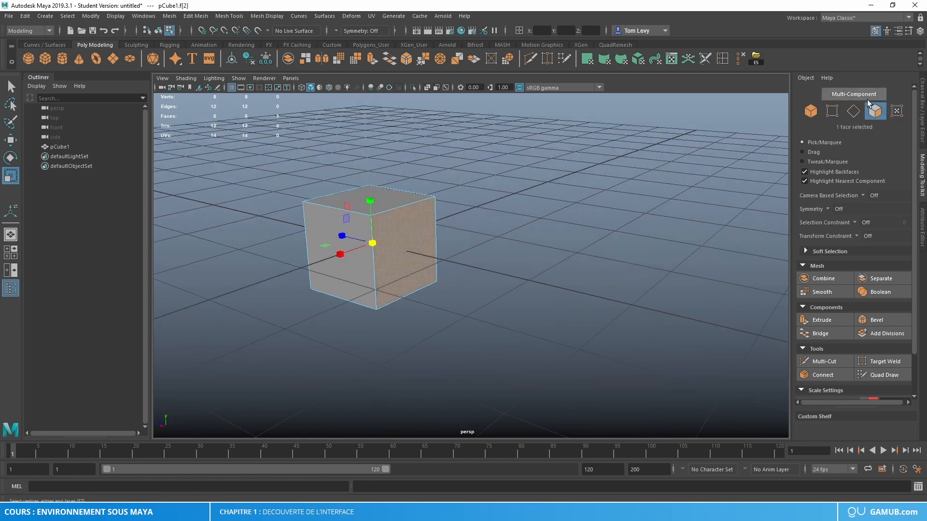
- Enable Multi-Component selection and select an upper corner vertex of the cube
left_click(861, 94)
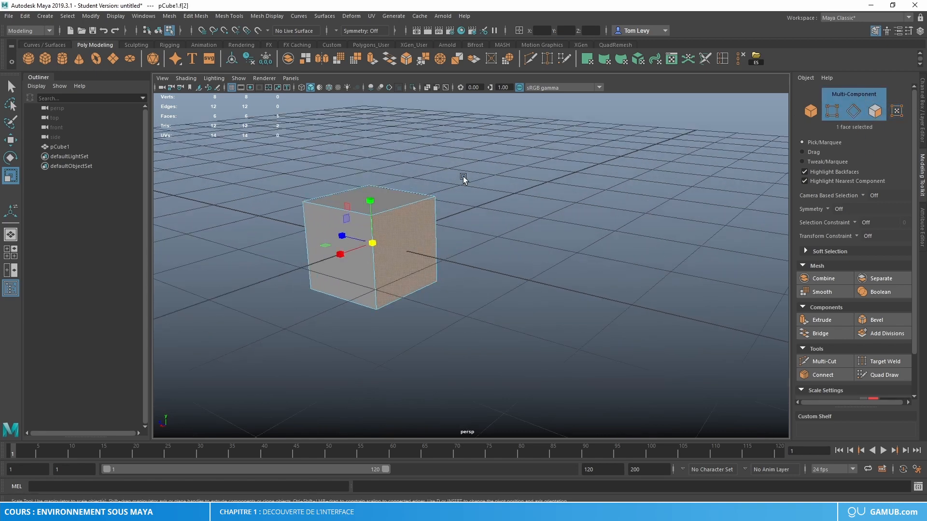
scroll(465, 229, "up", 2)
middle_click_drag(464, 228, 545, 258, "alt")
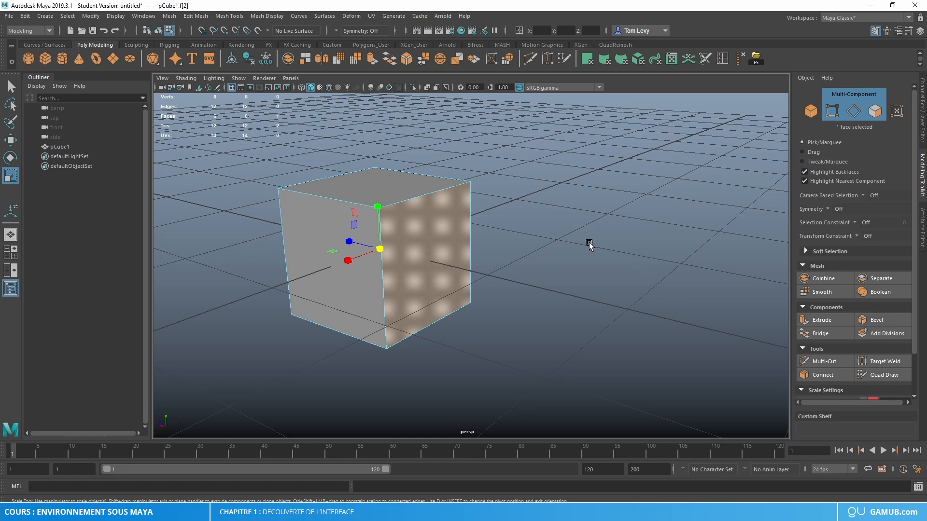
left_click_drag(589, 244, 612, 174, "alt")
left_click(654, 154)
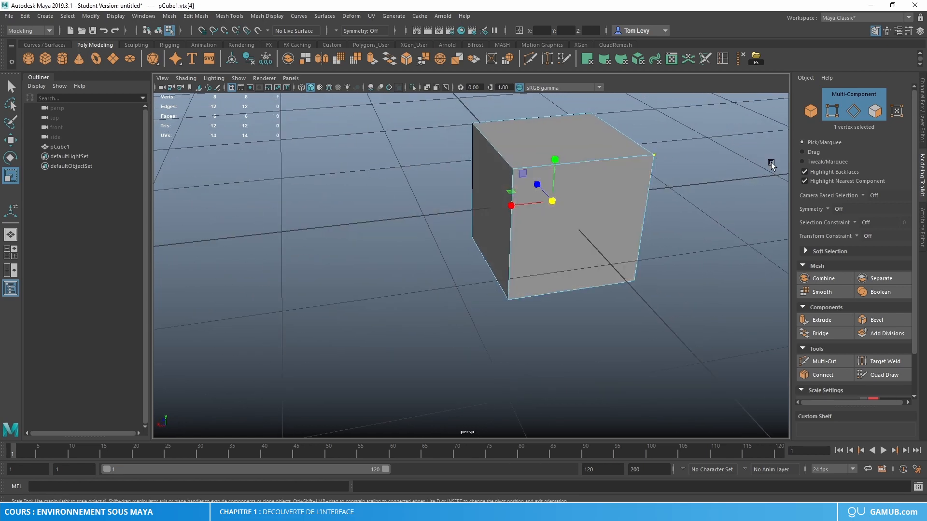
middle_click_drag(479, 222, 464, 224, "alt")
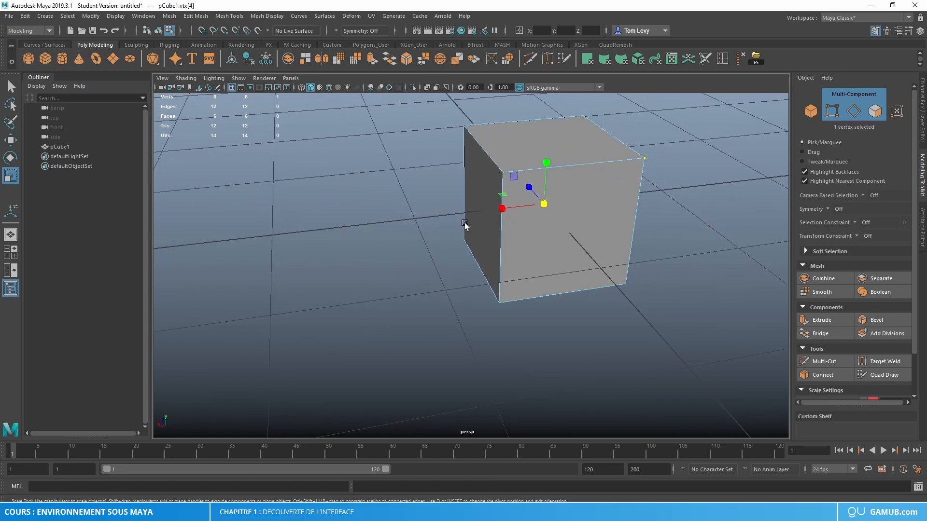
middle_click_drag(400, 208, 165, 290, "alt")
left_click_drag(328, 301, 517, 224, "alt")
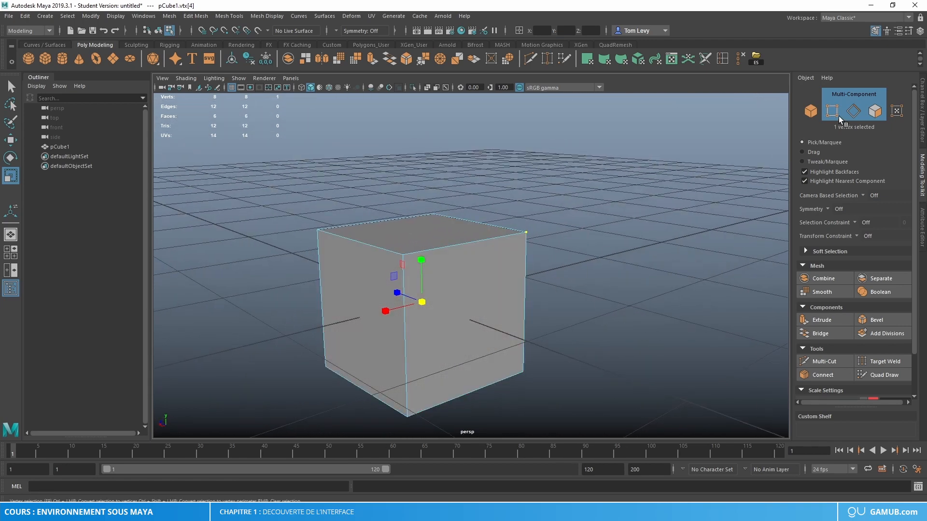
- Return the cube to object selection with the Move tool active and bring the Modeling Toolkit's Move Settings into view
left_click(808, 112)
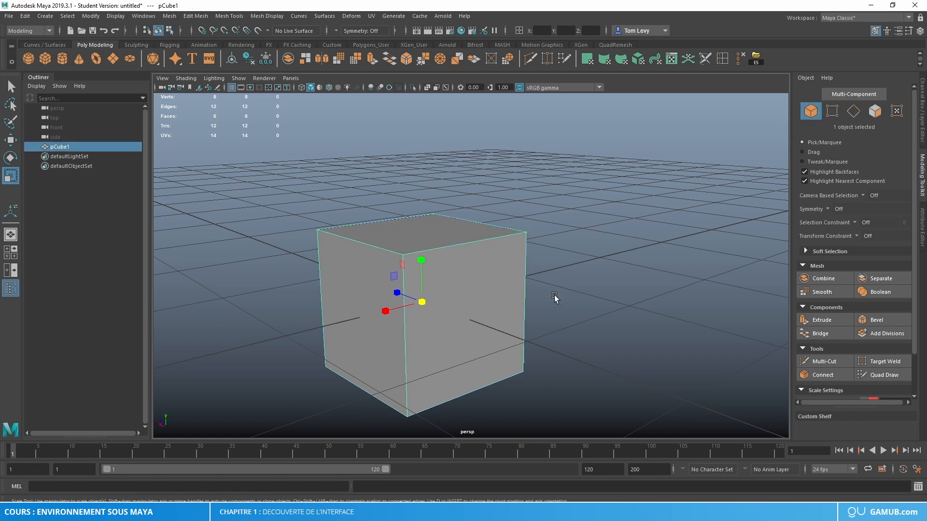
key("w")
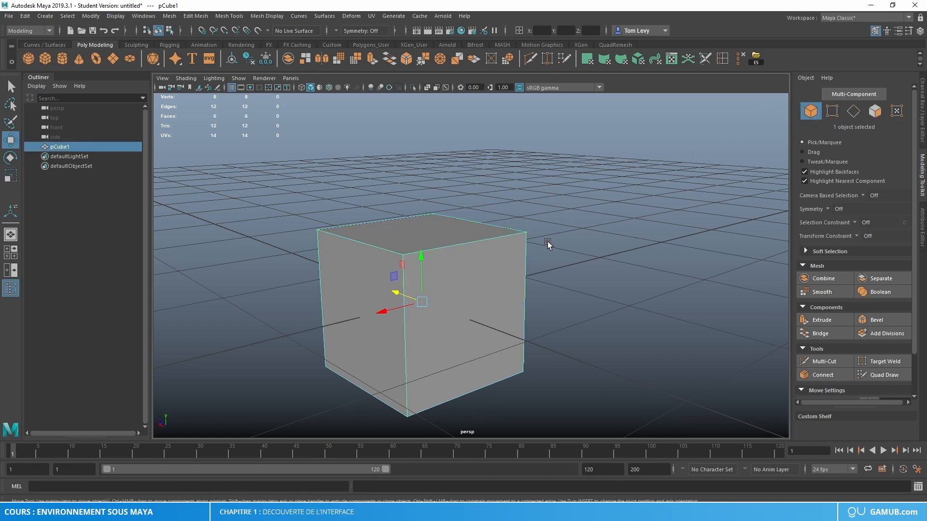
scroll(847, 270, "down", 3)
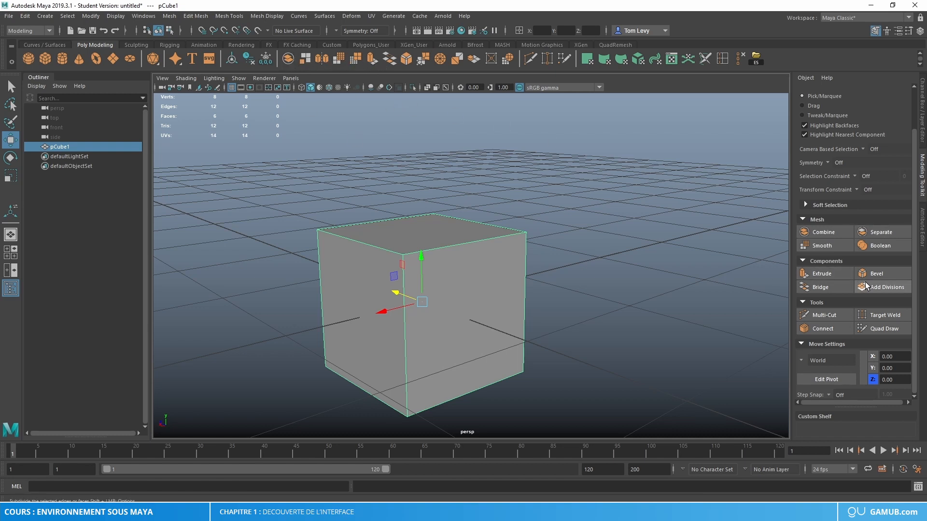
- Set the cube's X, Y and Z position to 5 in the Modeling Toolkit's Move Settings
left_click(898, 355)
double_click(898, 355)
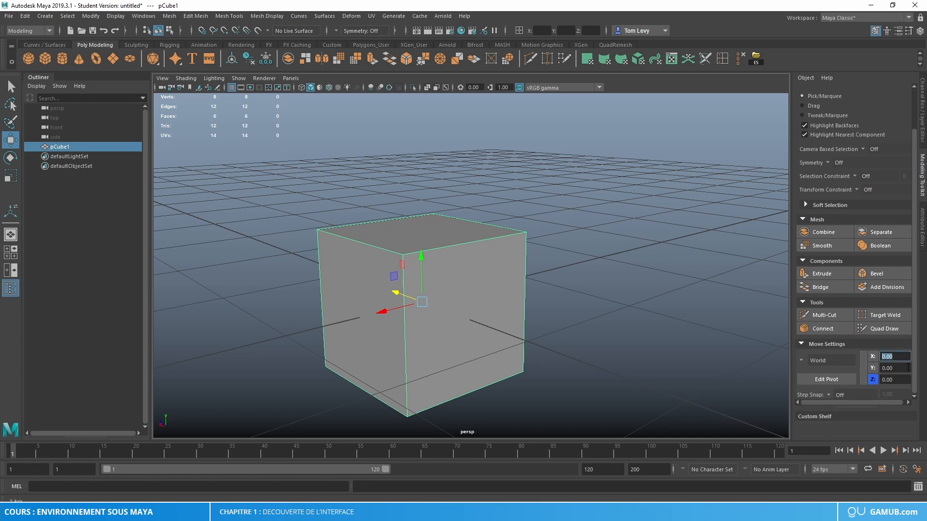
type("5")
key("Tab")
type("5")
key("Tab")
type("5")
key("Return")
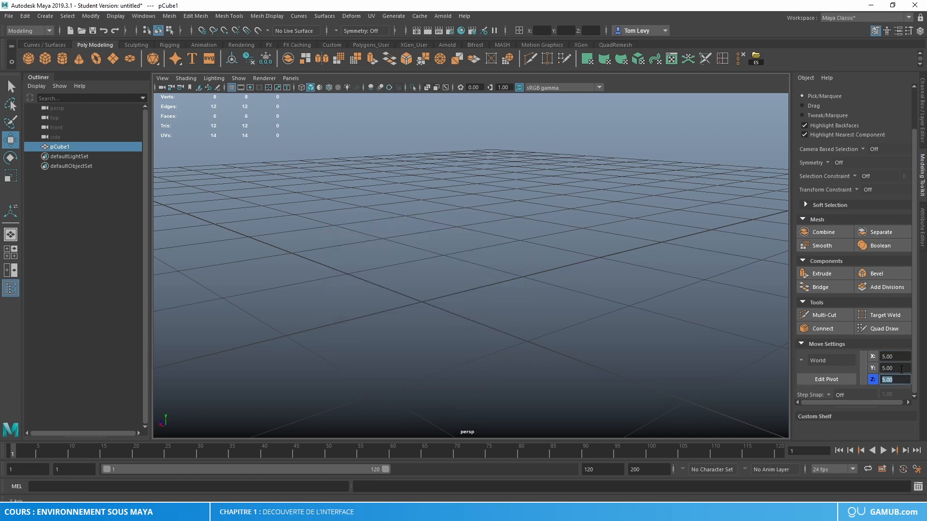
- Reset the cube's X, Y and Z position to 0 in the Move Settings
scroll(539, 289, "down", 5)
left_click_drag(540, 289, 483, 304, "alt")
left_click(892, 356)
type("0")
key("Tab")
type("0")
key("Tab")
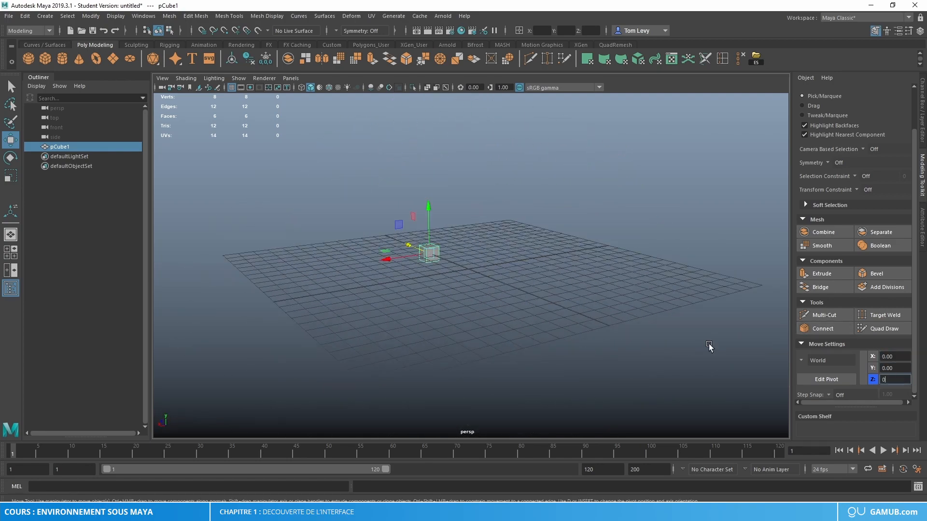
type("0")
key("Return")
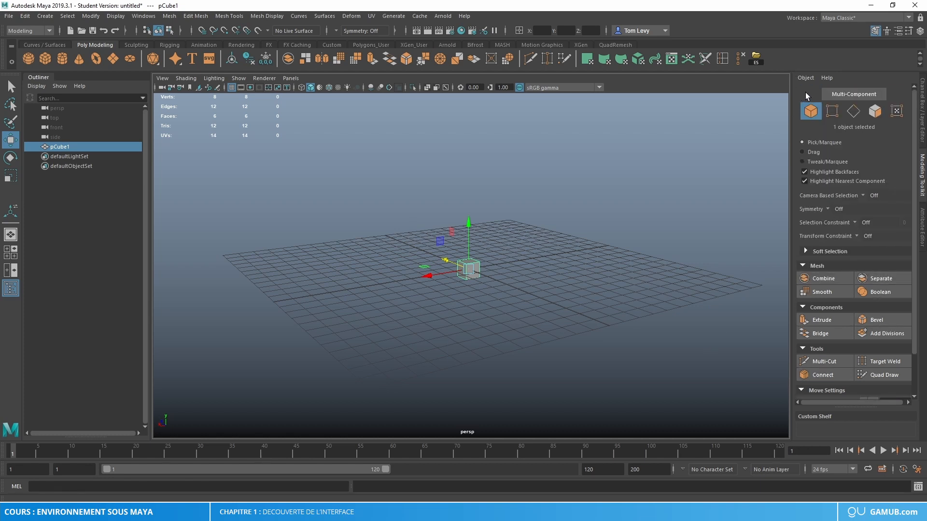
- Open the Attribute Editor, frame the cube in the viewport and show its pCube1 transform attributes
scroll(893, 216, "down", 3)
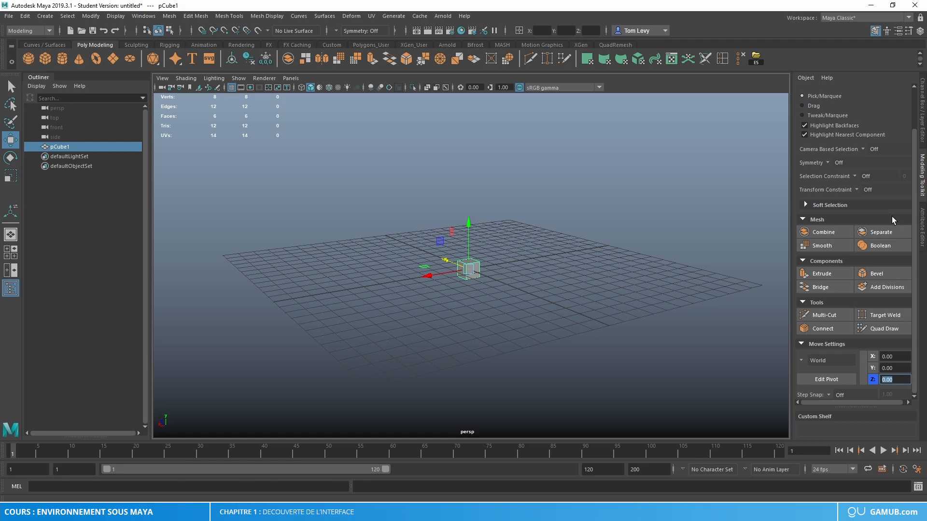
left_click(922, 224)
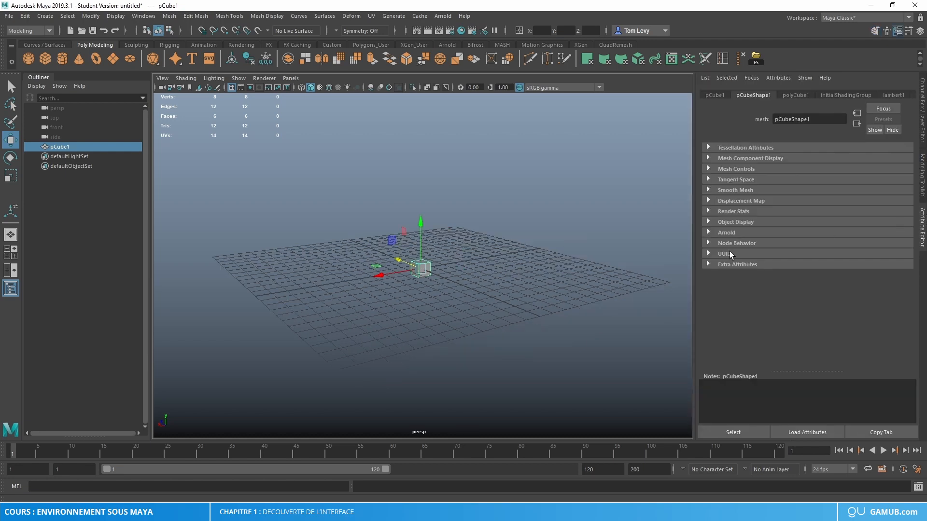
key("f")
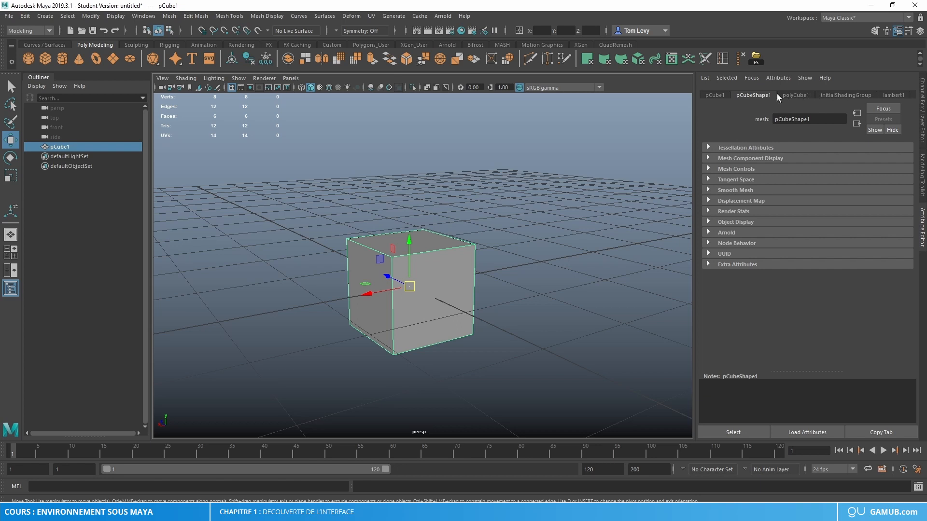
left_click(715, 95)
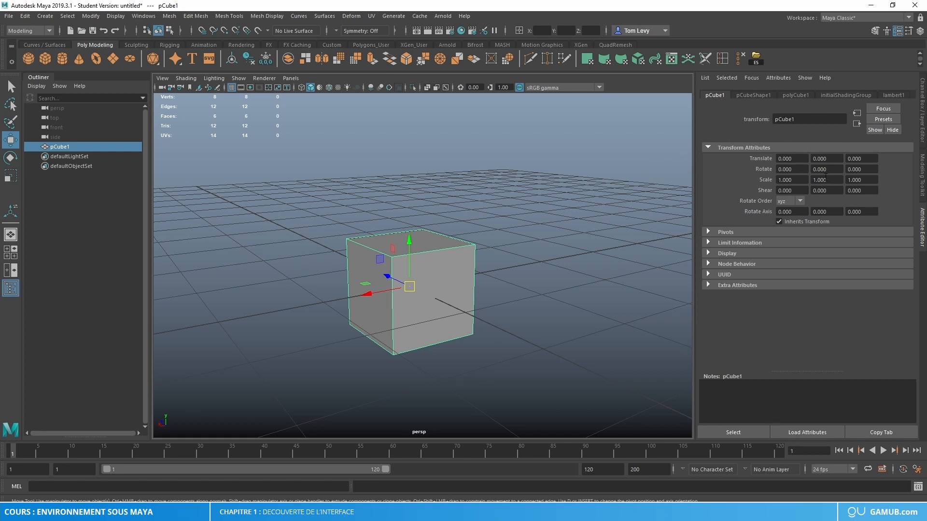
- Try translating the cube to 2, 4 and 50 in X, Y and Z in the transform attributes, and undo the move
left_click(791, 158)
type("2")
key("Tab")
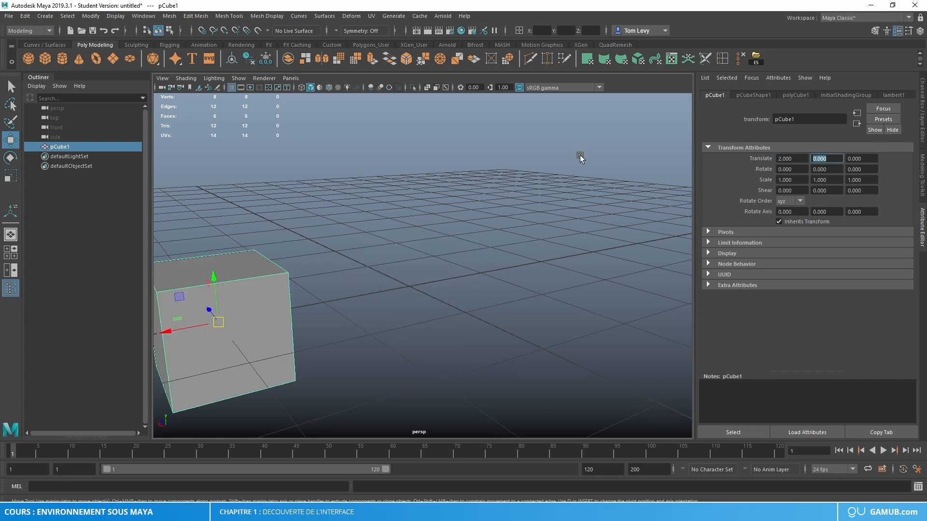
type("4")
key("Tab")
type("50")
key("Return")
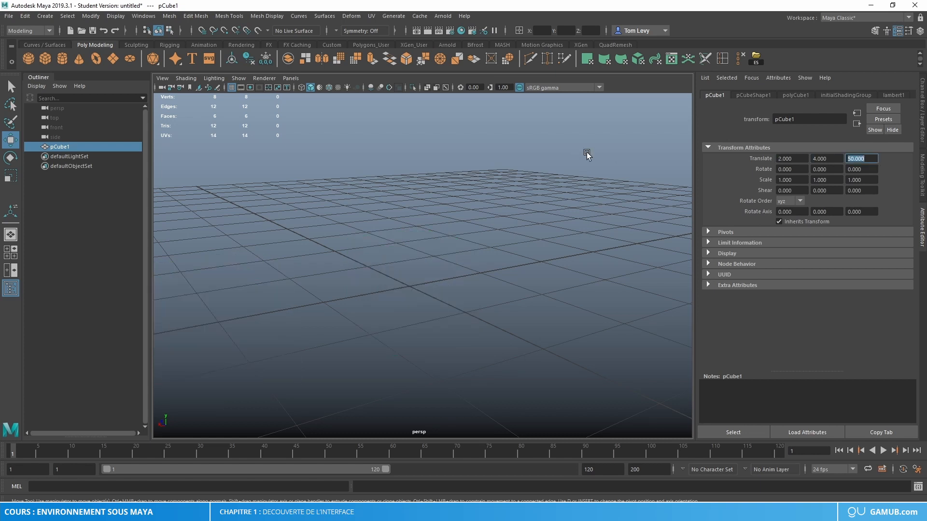
scroll(408, 274, "down", 10)
left_click_drag(452, 277, 482, 282, "alt")
key("ctrl+z")
key("ctrl+z")
key("ctrl+z")
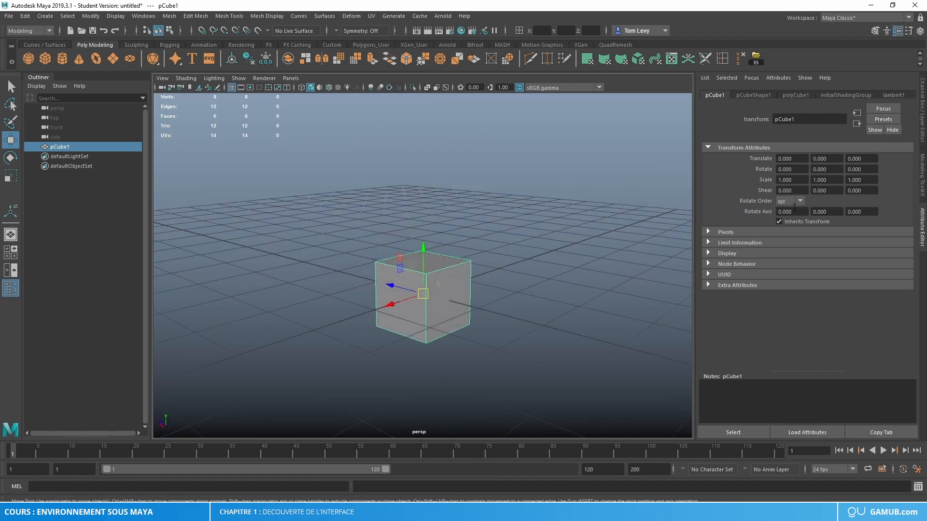
- Try rotating the cube by 5, 20 and 35 degrees in X, Y and Z, and undo the rotation
left_click(794, 170)
type("5")
key("Tab")
type("20")
key("Tab")
type("35")
key("Return")
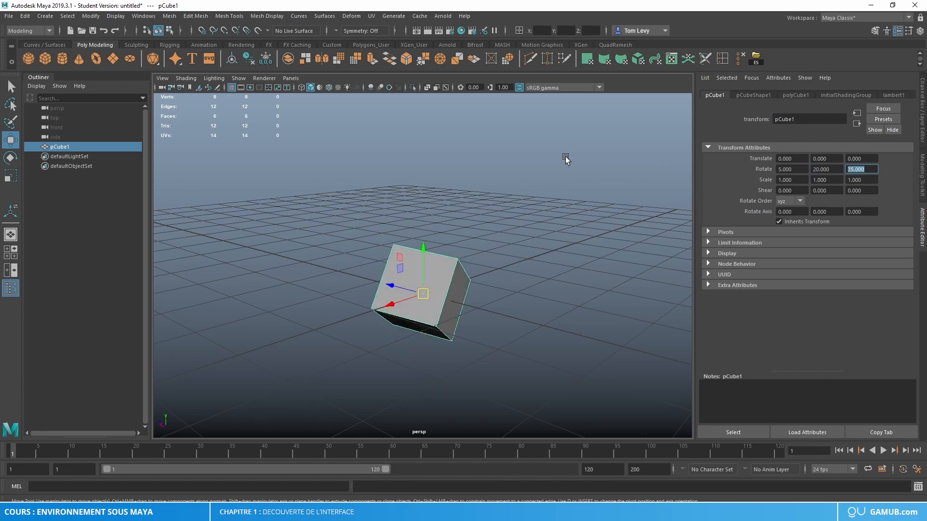
left_click_drag(603, 191, 581, 209, "alt")
key("ctrl+z")
key("ctrl+z")
key("ctrl+z")
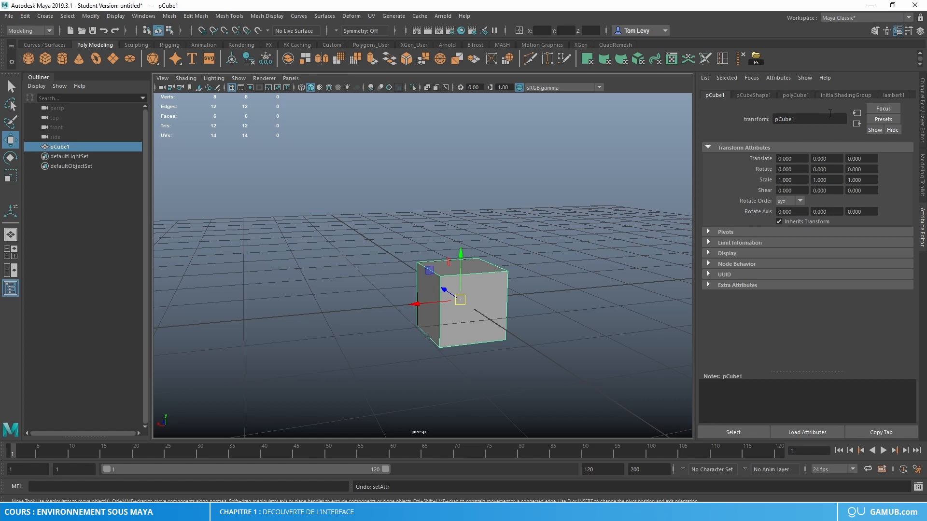
- Try a polyCube1 width of about 1.93, height of 9.14 and depth of 12.03, and undo the size changes
left_click(757, 97)
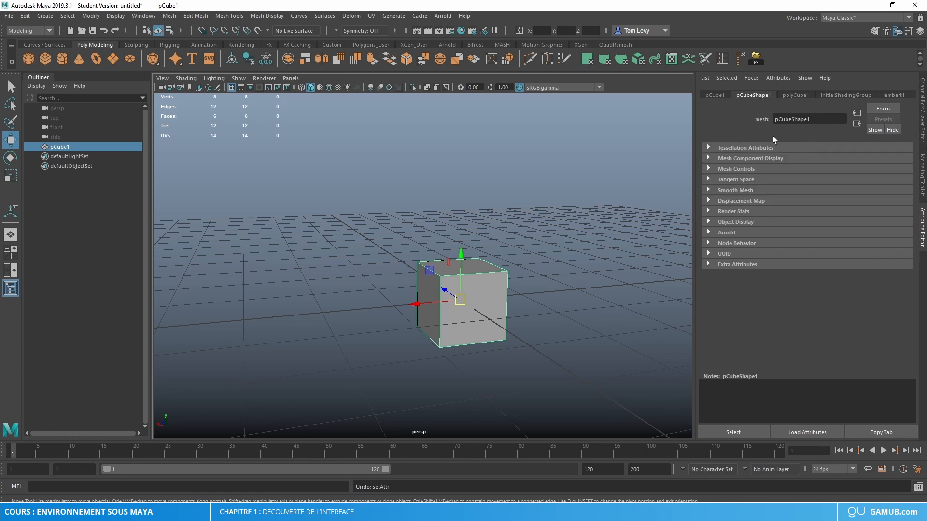
left_click(806, 96)
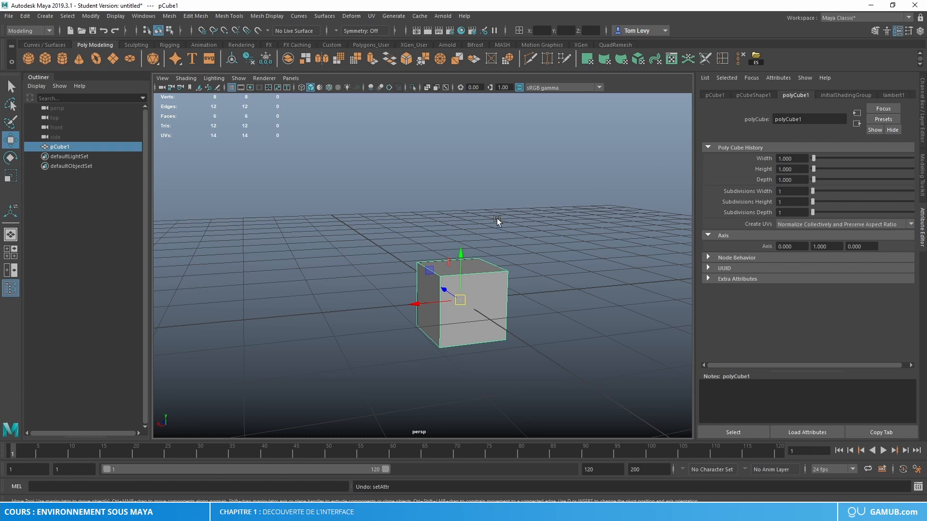
left_click_drag(816, 158, 824, 180)
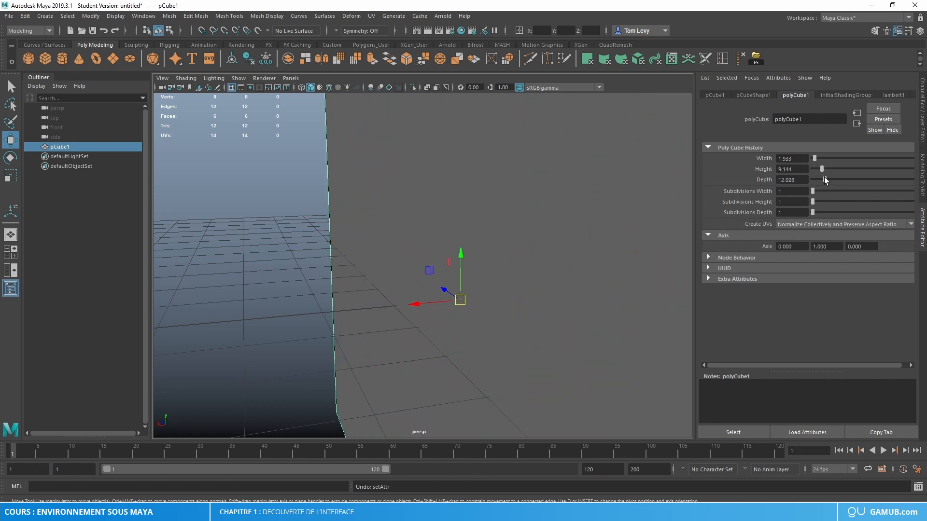
key("ctrl+z")
key("ctrl+z")
key("ctrl+z")
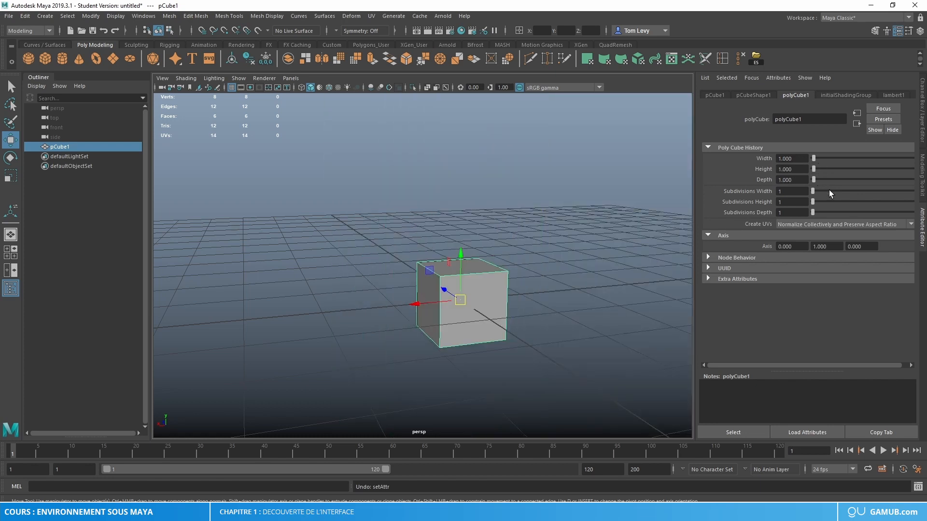
- Return to object selection and deselect the cube
right_click_drag(474, 301, 565, 209)
left_click(564, 212)
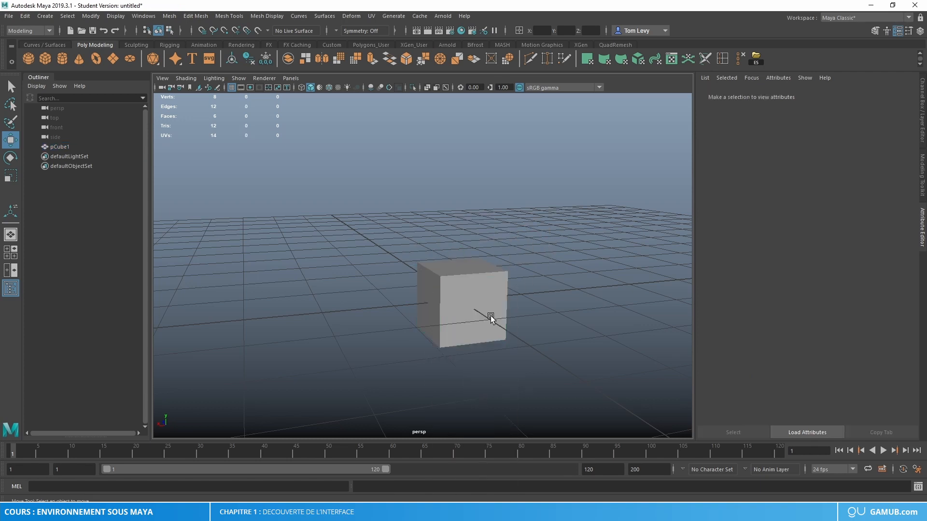
- Select the cube and set its Subdivisions Width to 5
left_click(490, 316)
left_click_drag(813, 192, 819, 192)
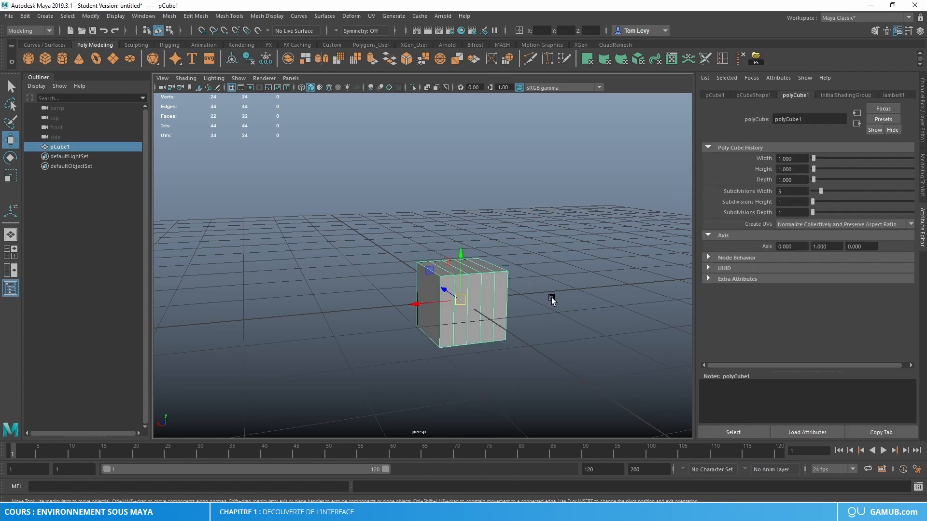
scroll(487, 306, "up", 5)
scroll(469, 262, "down", 3)
- Switch to face selection, try moving one narrow face of the subdivided cube, and undo the move
right_click_drag(457, 250, 424, 268)
left_click(458, 248)
scroll(455, 308, "down", 3)
left_click_drag(418, 274, 445, 335)
key("ctrl+z")
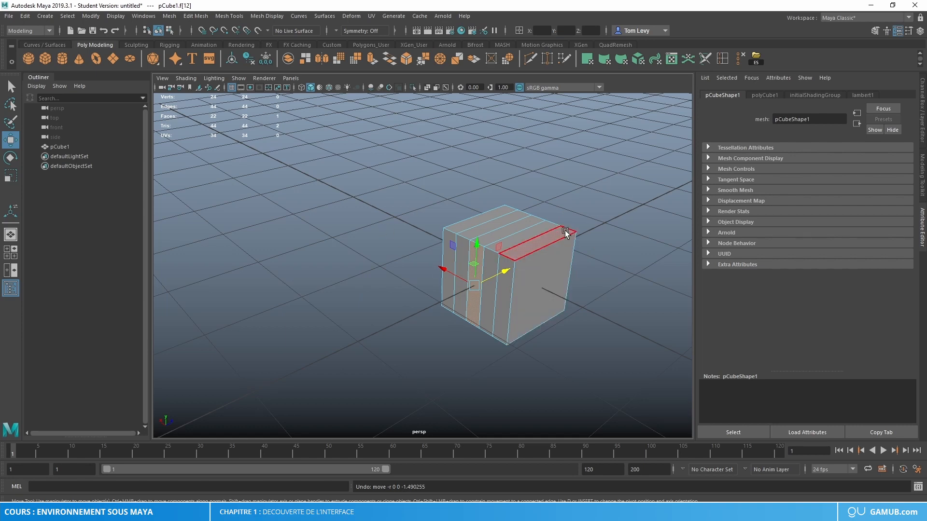
- Try extruding the selected narrow face outward, and undo the extrusion and the face selection
key("ctrl+e")
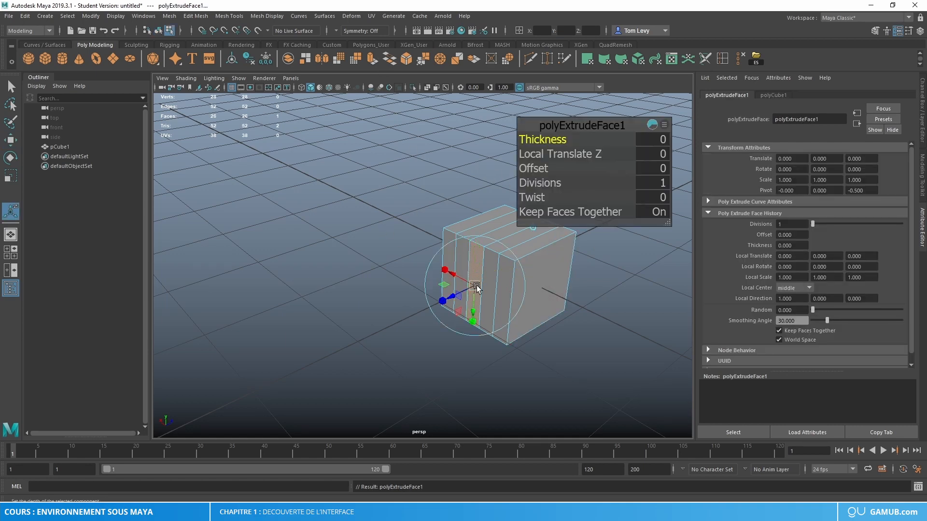
left_click_drag(451, 296, 623, 323)
key("ctrl+z")
key("ctrl+z")
key("ctrl+z")
key("ctrl+z")
key("ctrl+z")
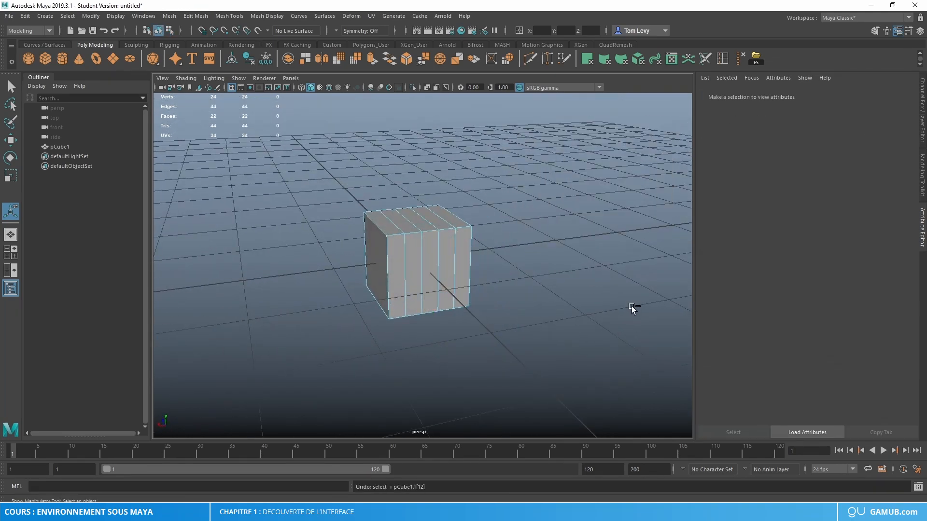
- Try cube subdivisions of 6 in width and 8 in height, and undo all the subdivision changes
left_click_drag(813, 191, 827, 211)
left_click_drag(599, 254, 571, 263, "alt")
key("ctrl+z")
key("ctrl+z")
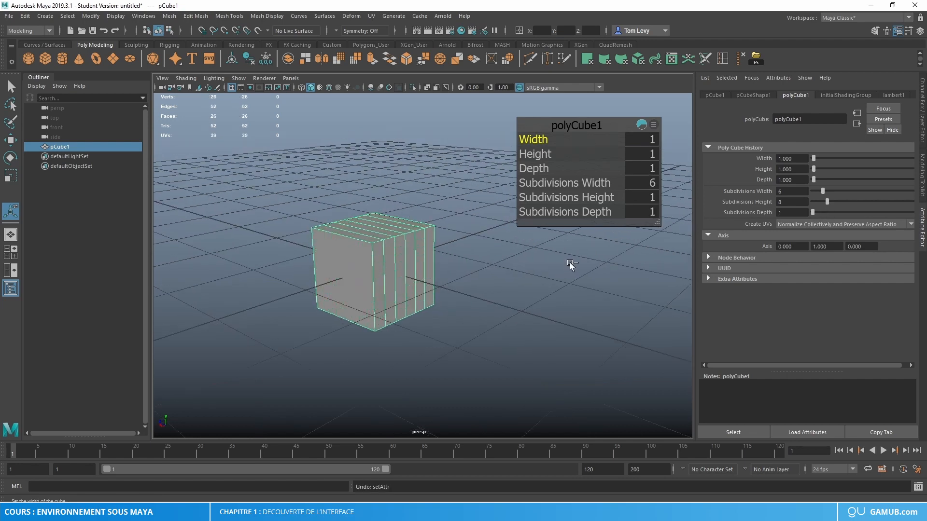
key("ctrl+z")
key("ctrl+z")
- Leave the manipulator for the Select tool and reselect the cube
left_click(382, 242)
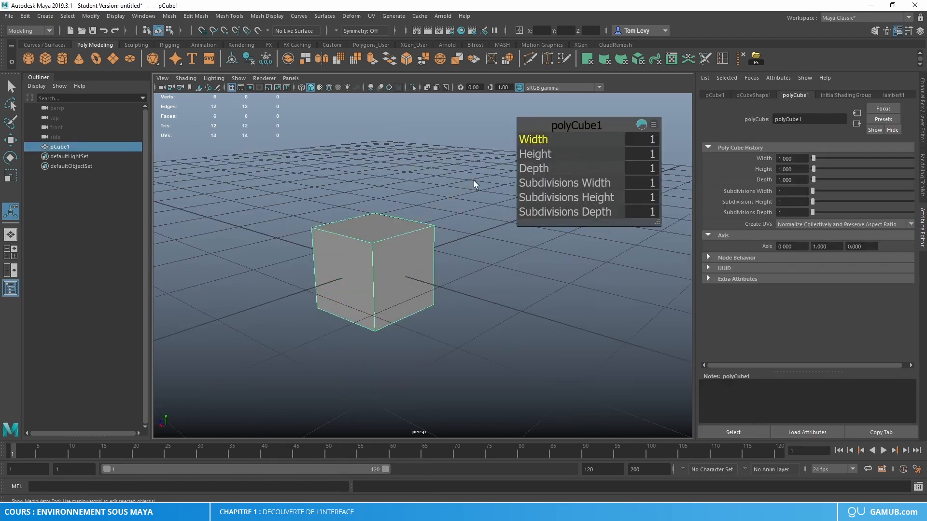
key("q")
left_click(473, 180)
left_click(399, 250)
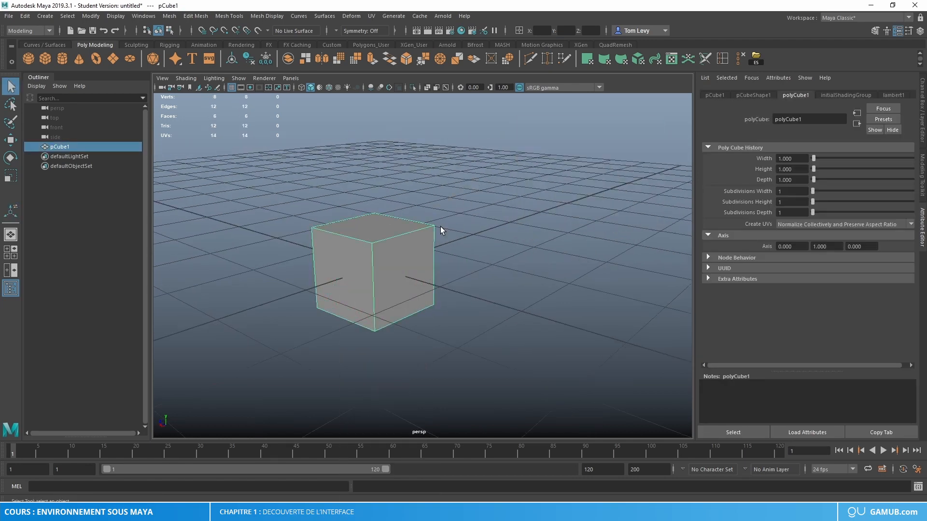
- Open the Insert Edge Loop tool settings and set Maintain position to Relative distance from edge
double_click(726, 56)
left_click_drag(113, 200, 93, 152)
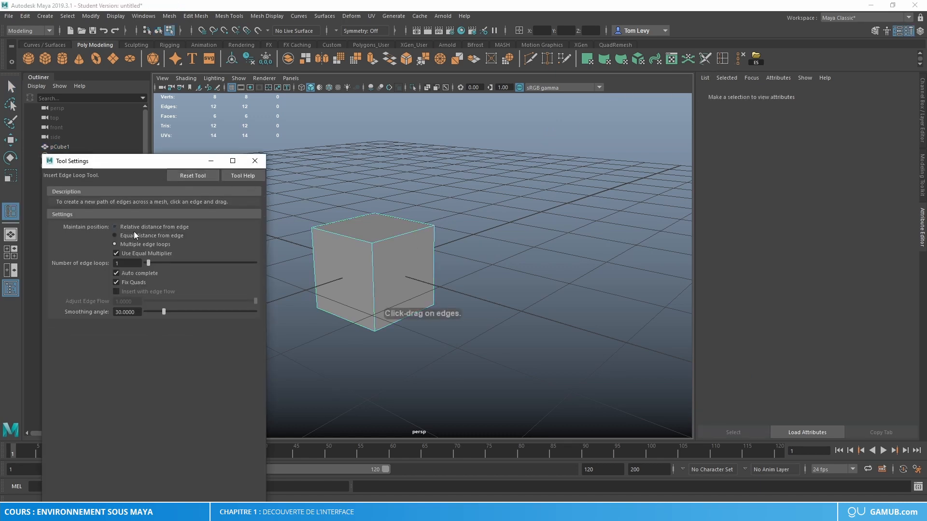
left_click(154, 227)
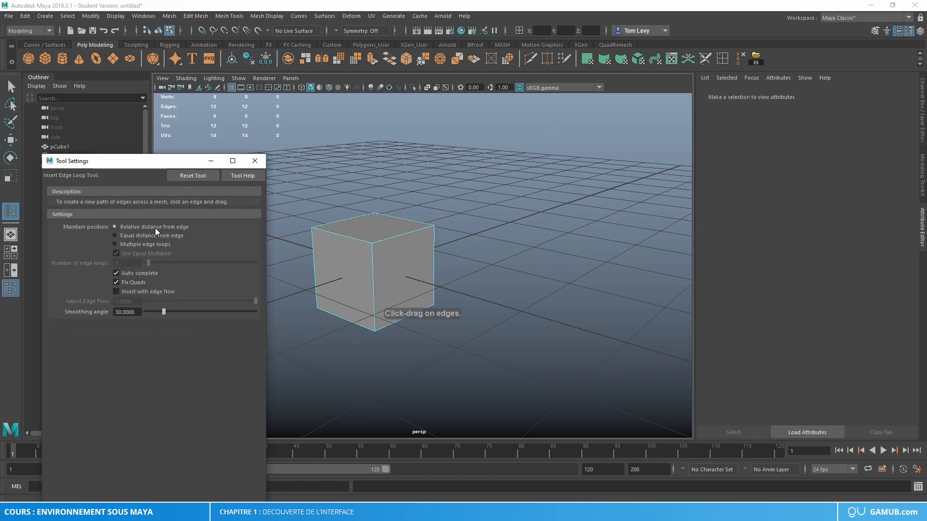
- Try inserting two vertical edge loops around the cube, undo them and reselect the cube
left_click(382, 246)
left_click_drag(500, 257, 448, 236, "alt")
left_click(457, 227)
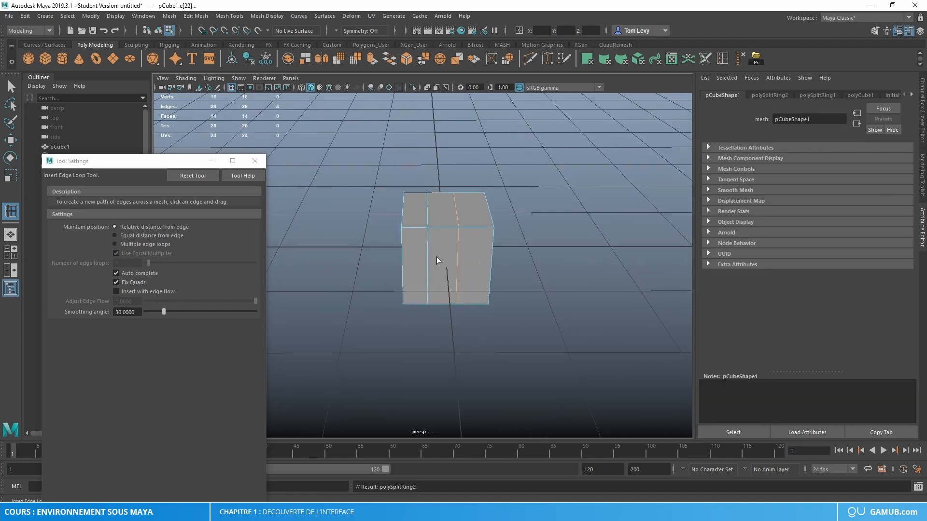
left_click(458, 246)
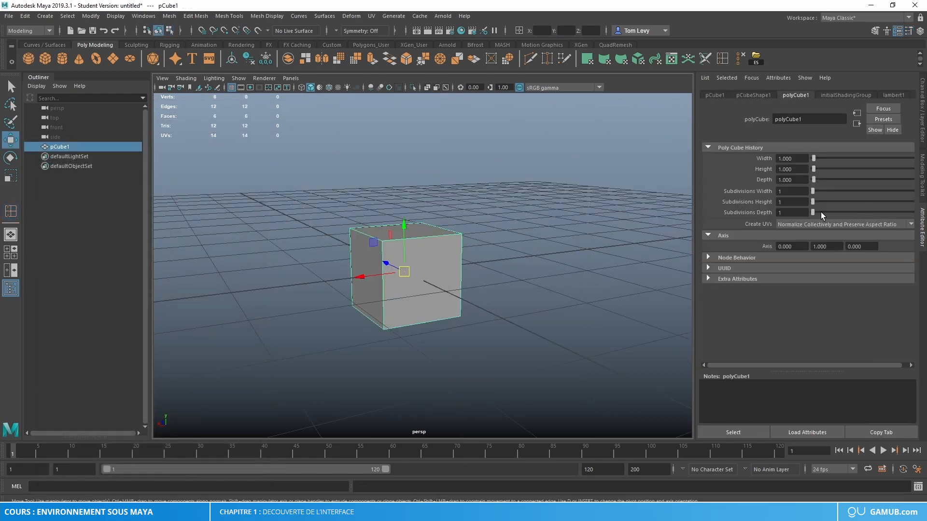
- Examine the cube's initialShadingGroup attributes and its lambert1 material attributes
left_click(861, 95)
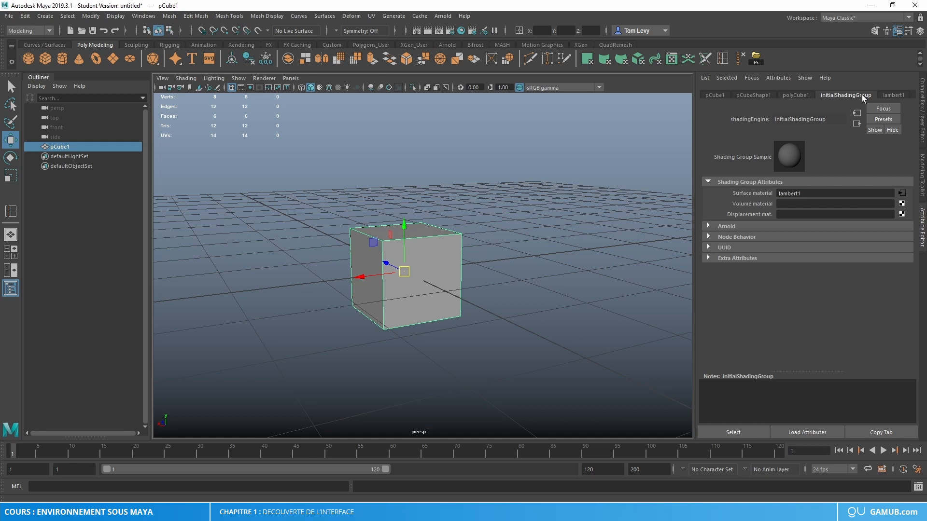
left_click(884, 95)
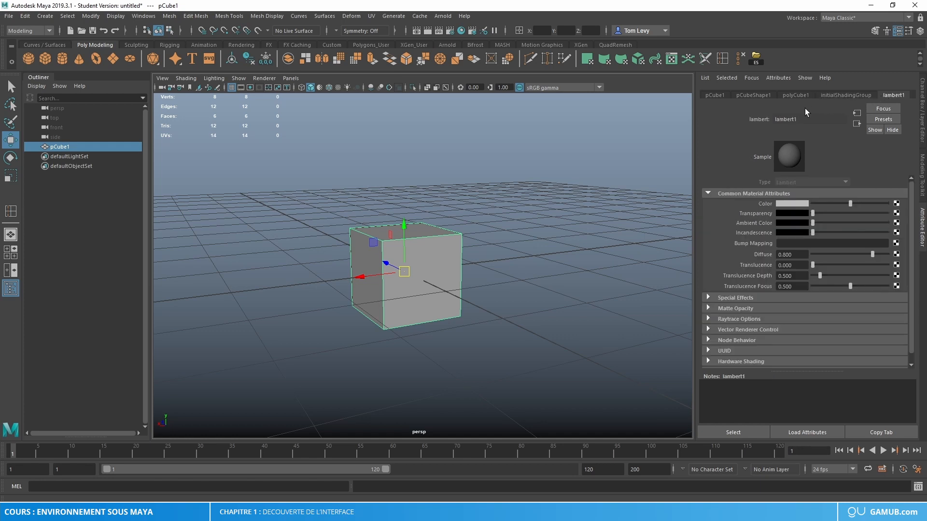
right_click(437, 266)
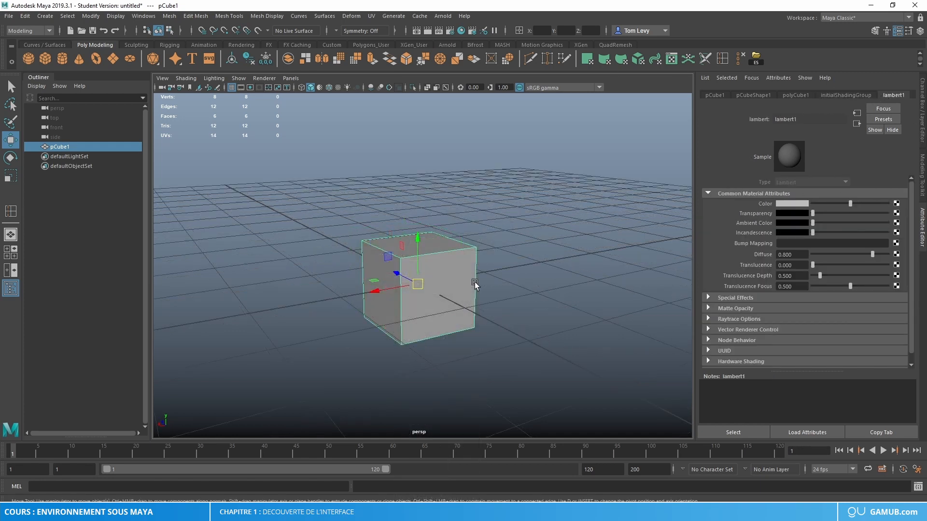